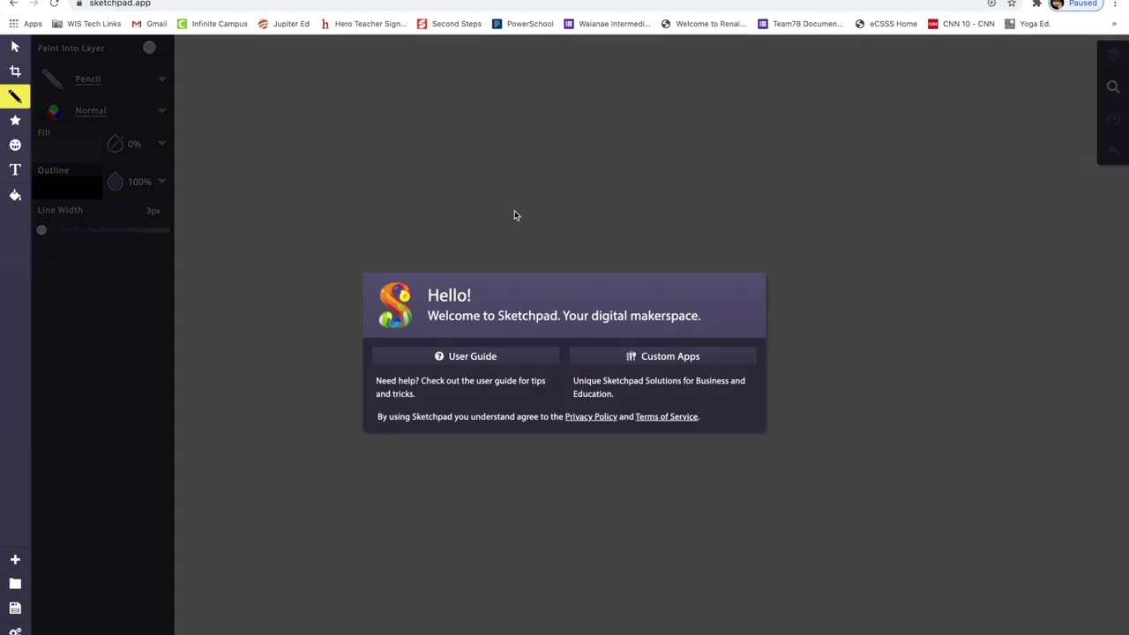
Close the Hello/Welcome dialog, leaving a blank white canvas.
click(515, 212)
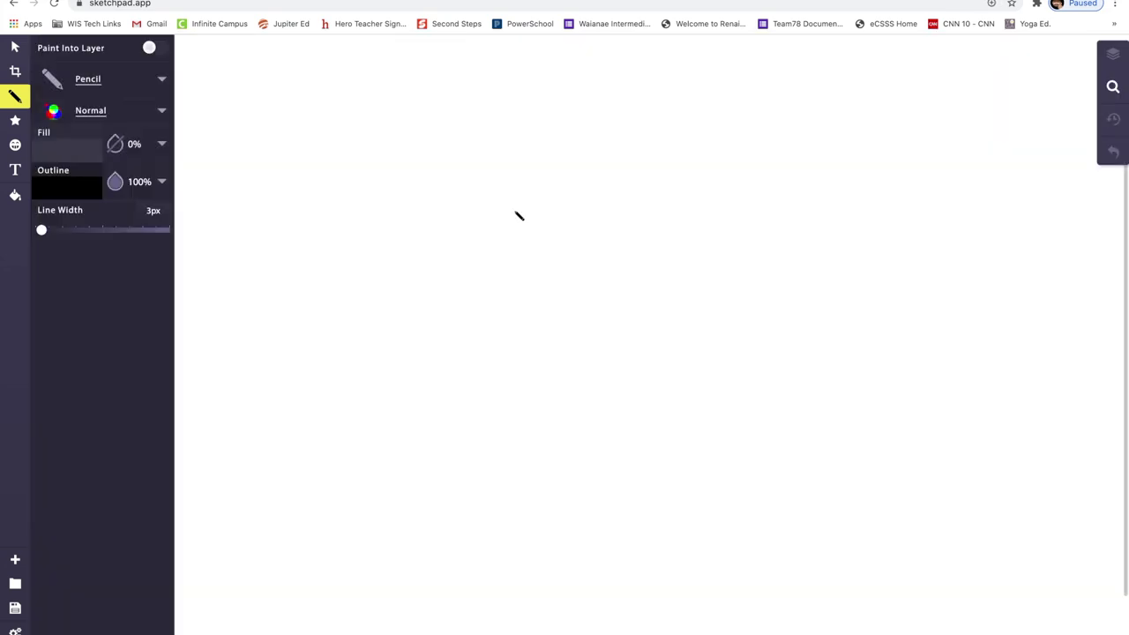
Switch to the Select tool, then to the shape tool (5-sided star, 100% fill, 2px outline).
click(313, 196)
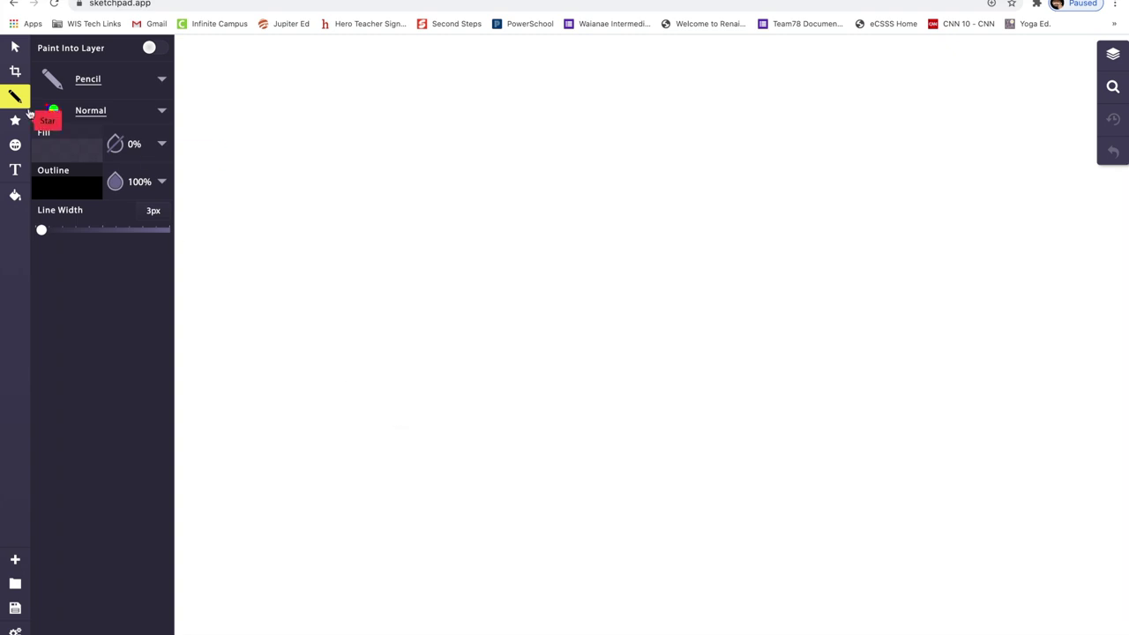
click(14, 48)
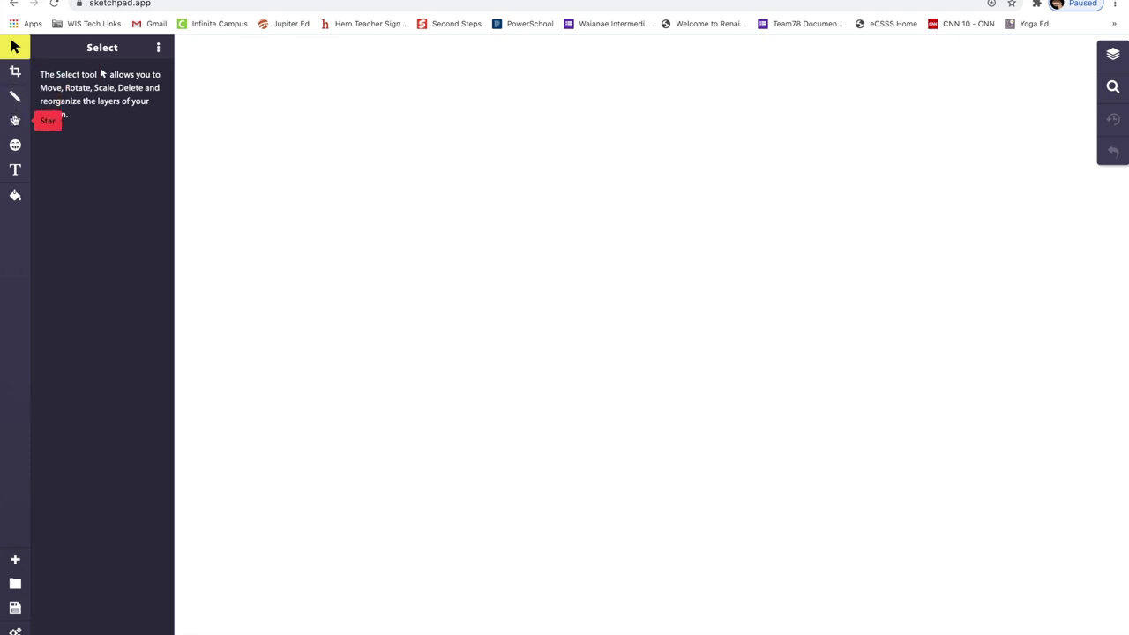
click(15, 120)
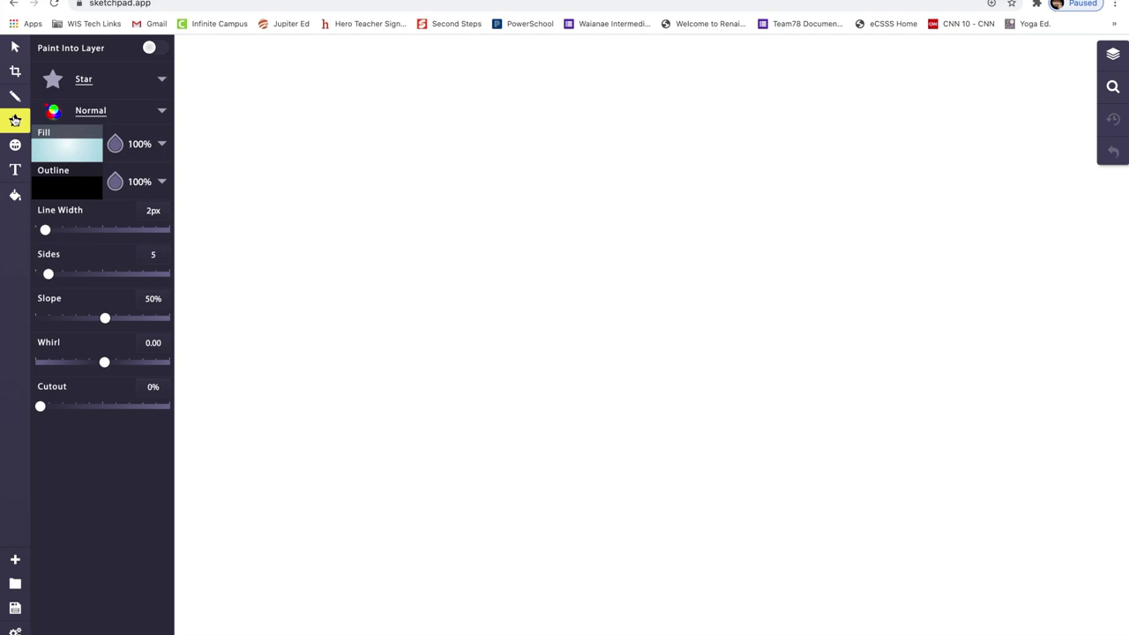
Draw a square with a light-blue gradient fill and black 2px outline near the canvas top-left.
click(161, 80)
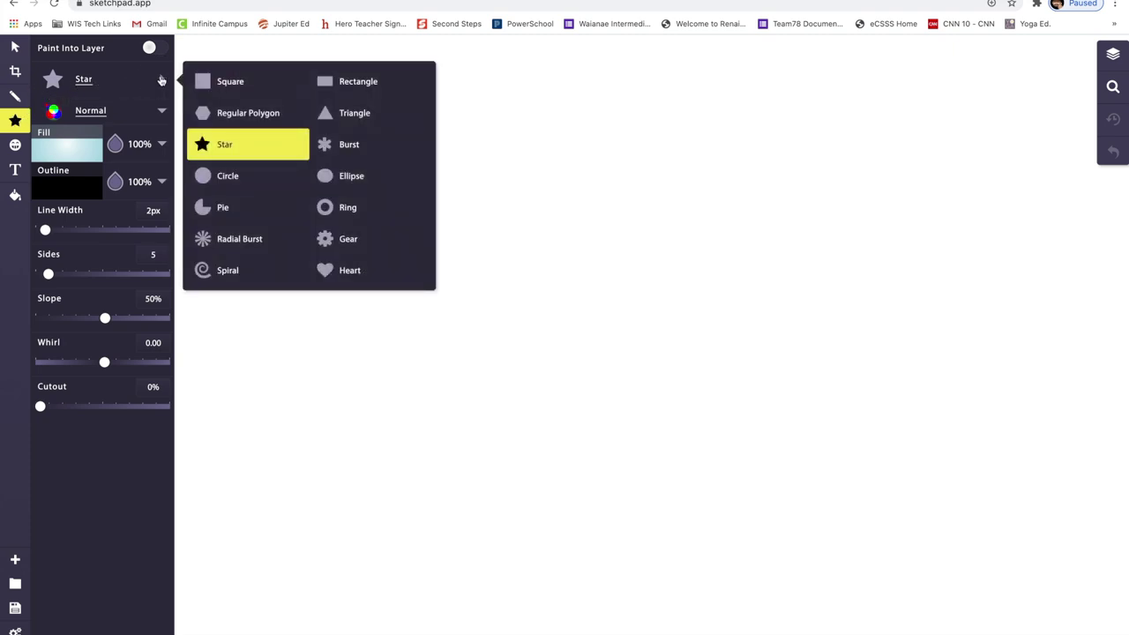
click(202, 81)
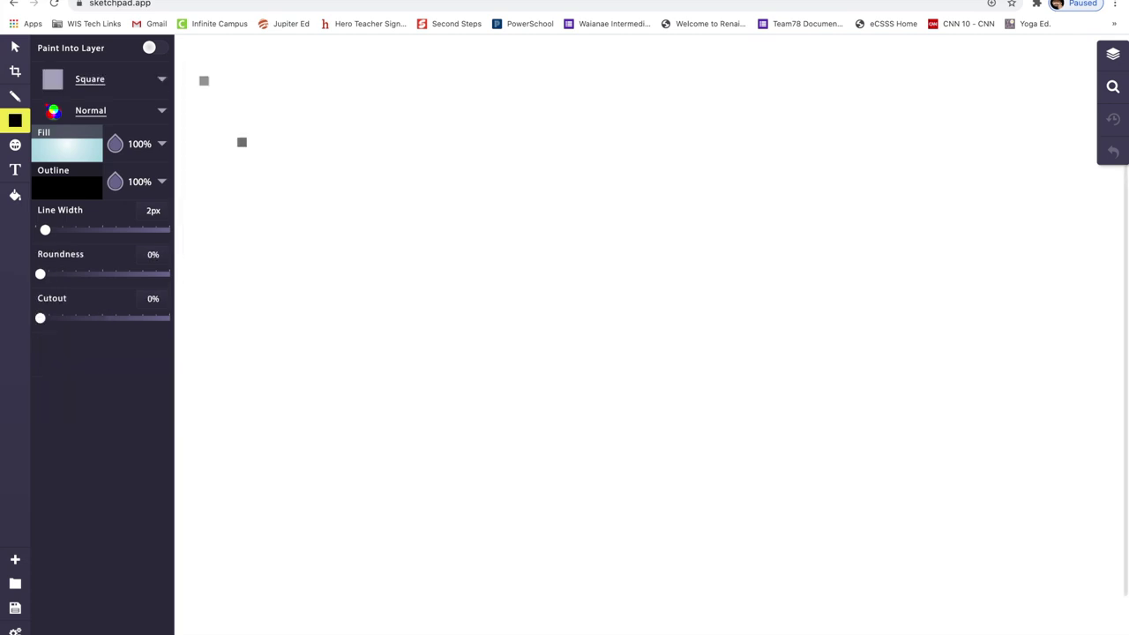
click(230, 137)
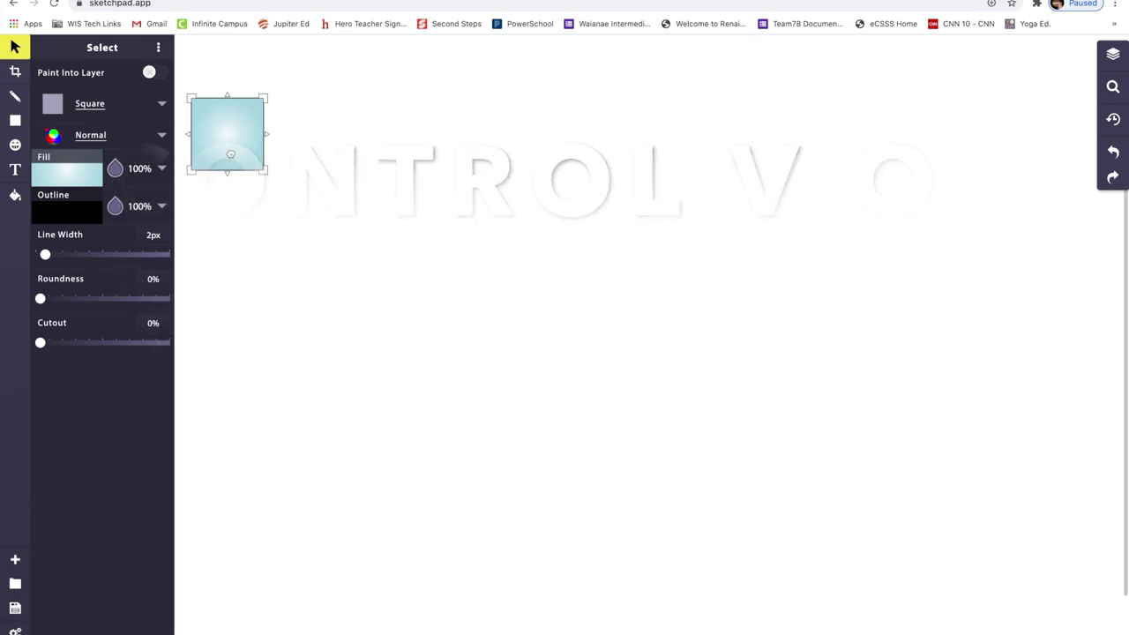
Paste several copies of the square with Ctrl+V.
key(ctrl+v)
key(ctrl+v)
key(ctrl+v)
key(ctrl+v)
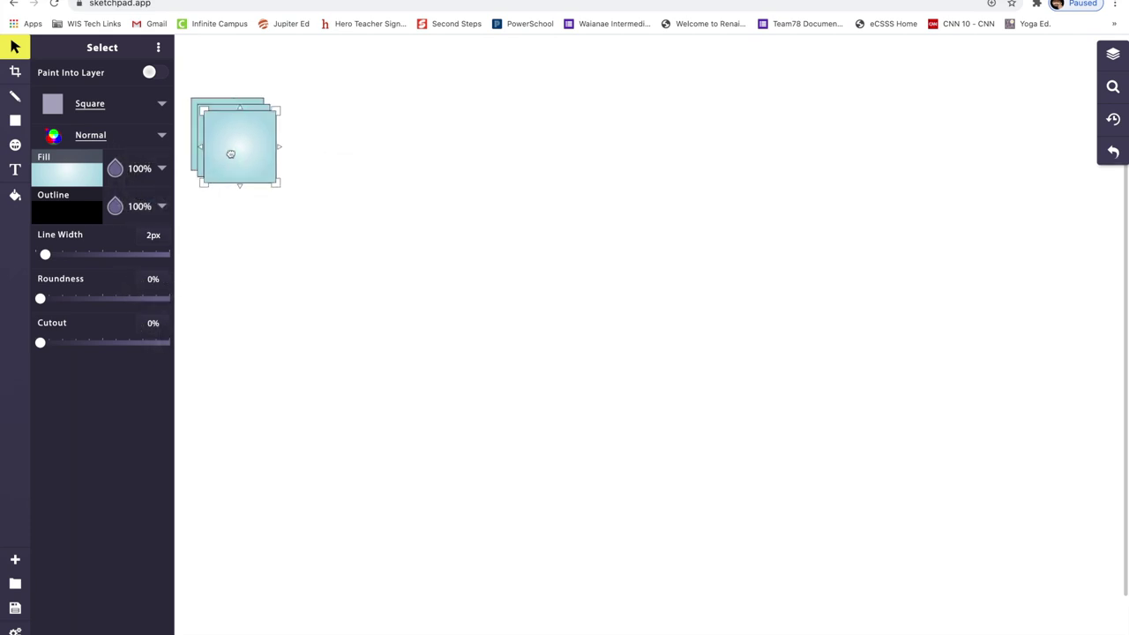
key(ctrl+v)
key(ctrl+v)
key(ctrl+v)
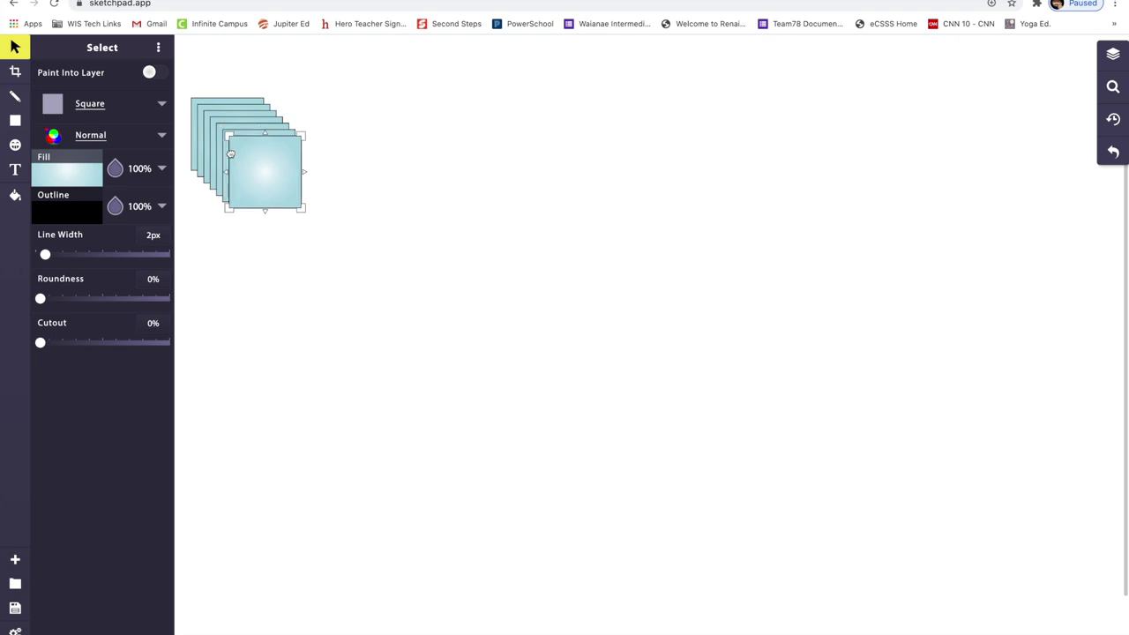
key(ctrl+v)
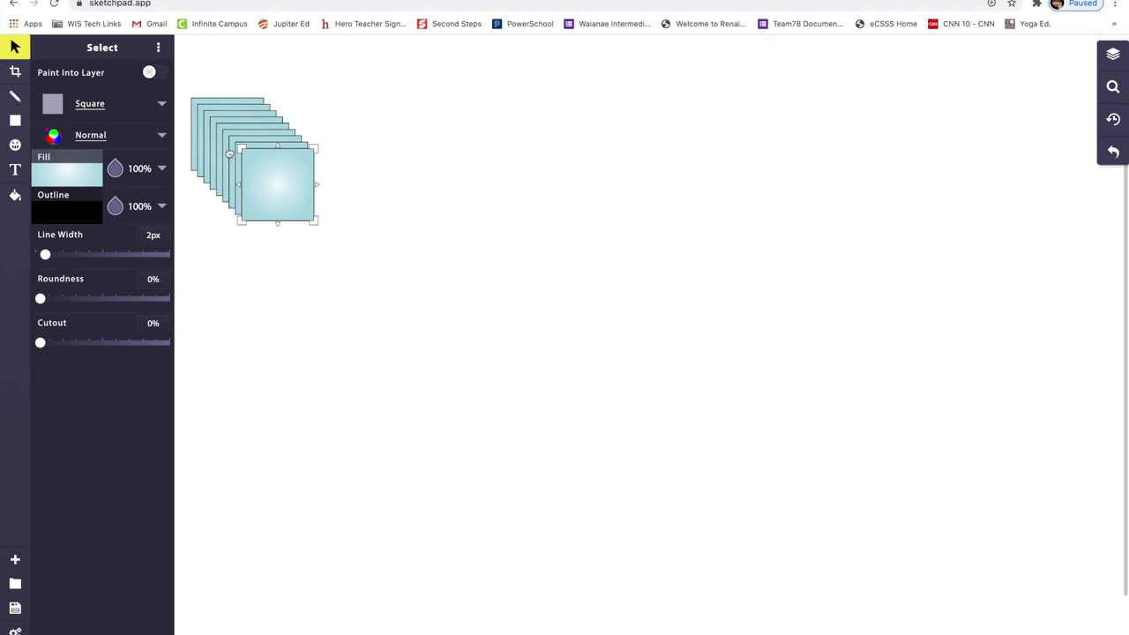
Drag the pasted copies out of the stack into a horizontal row of nine squares.
drag(267, 173, 767, 142)
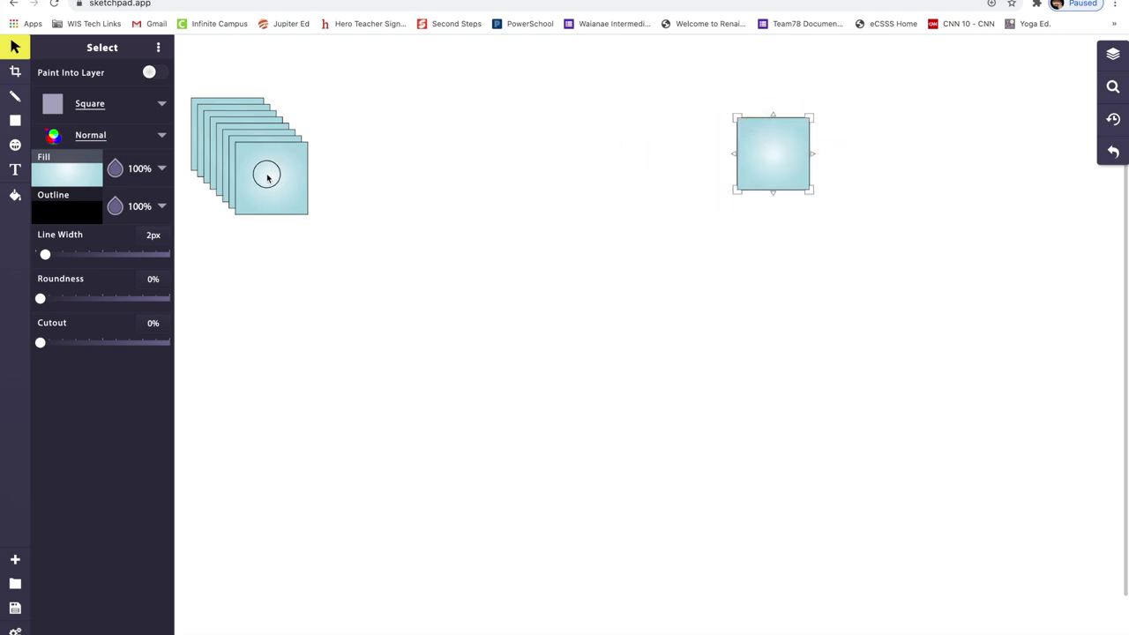
drag(268, 177, 688, 154)
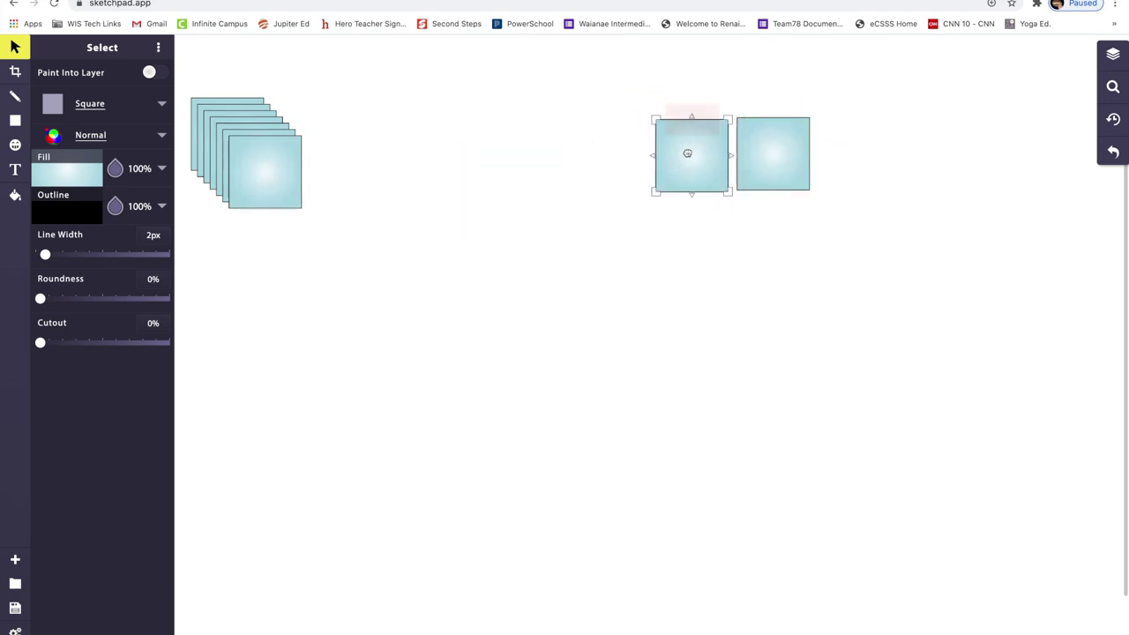
drag(267, 167, 607, 156)
drag(292, 150, 454, 147)
drag(269, 150, 388, 147)
drag(254, 155, 948, 157)
drag(235, 133, 279, 156)
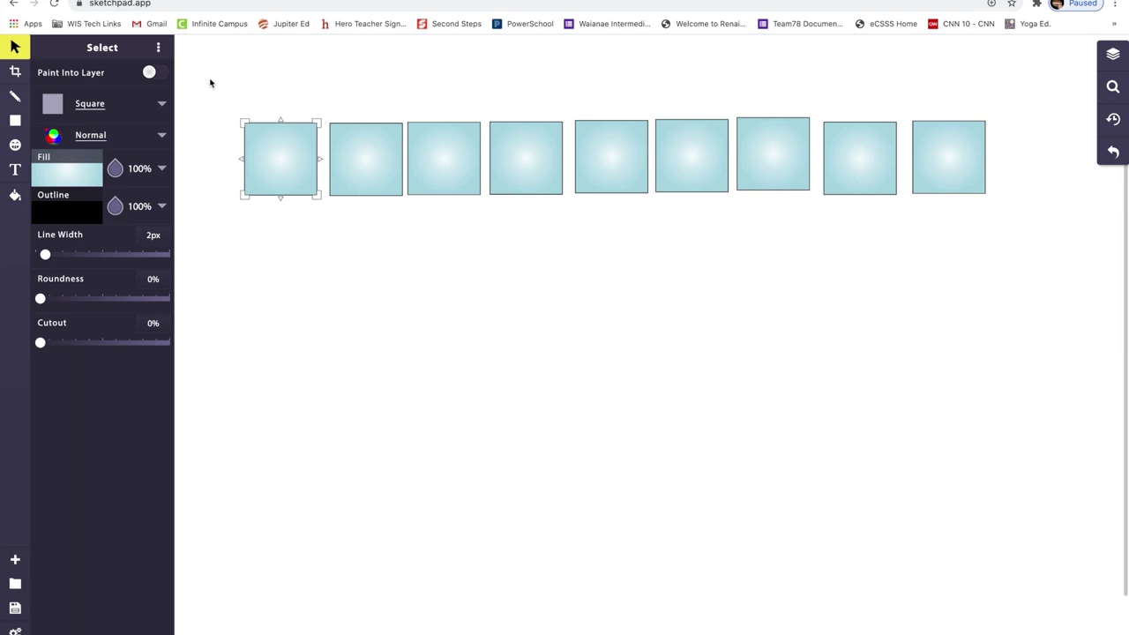
Select all nine squares, align their top edges and distribute them evenly horizontally.
drag(206, 77, 1018, 277)
click(162, 119)
click(113, 84)
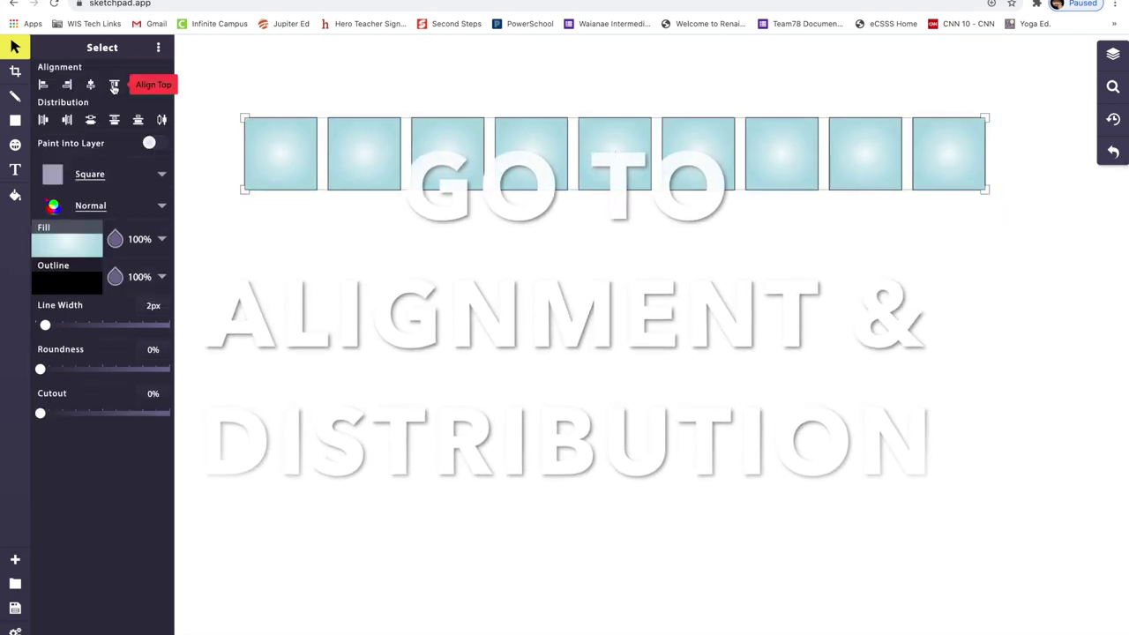
click(114, 85)
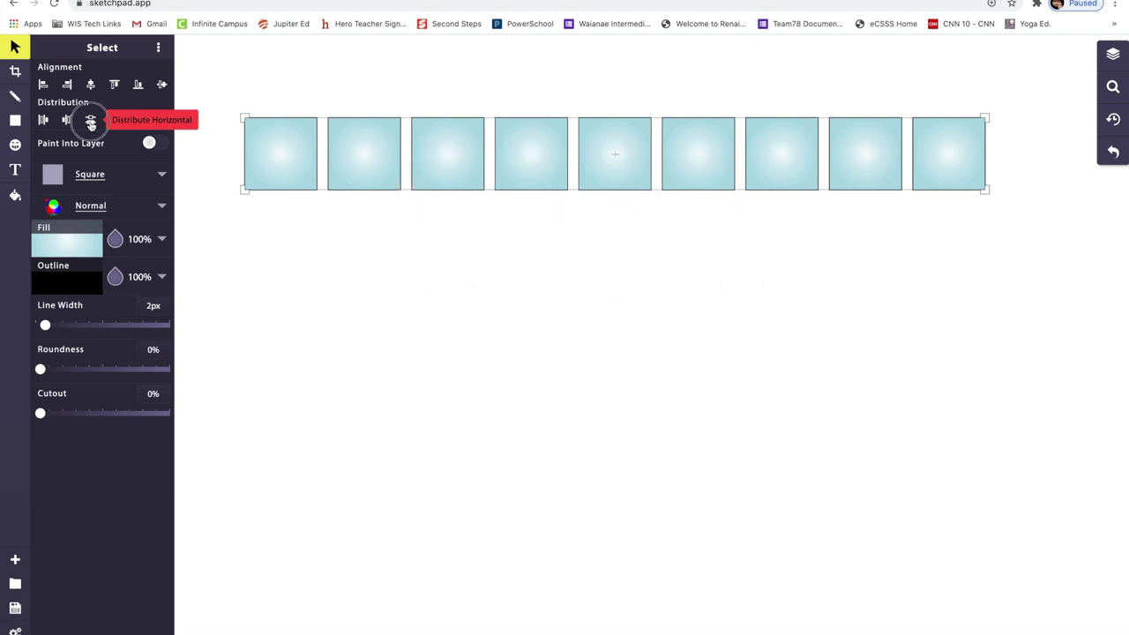
click(91, 121)
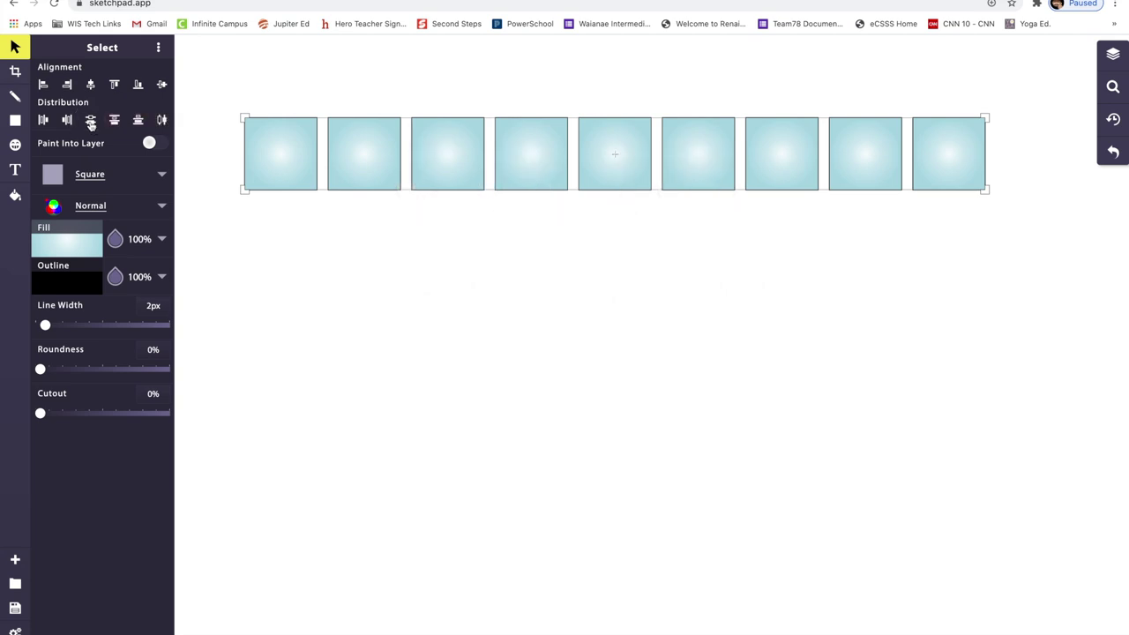
Give the rightmost square a solid black 000000 fill.
click(75, 249)
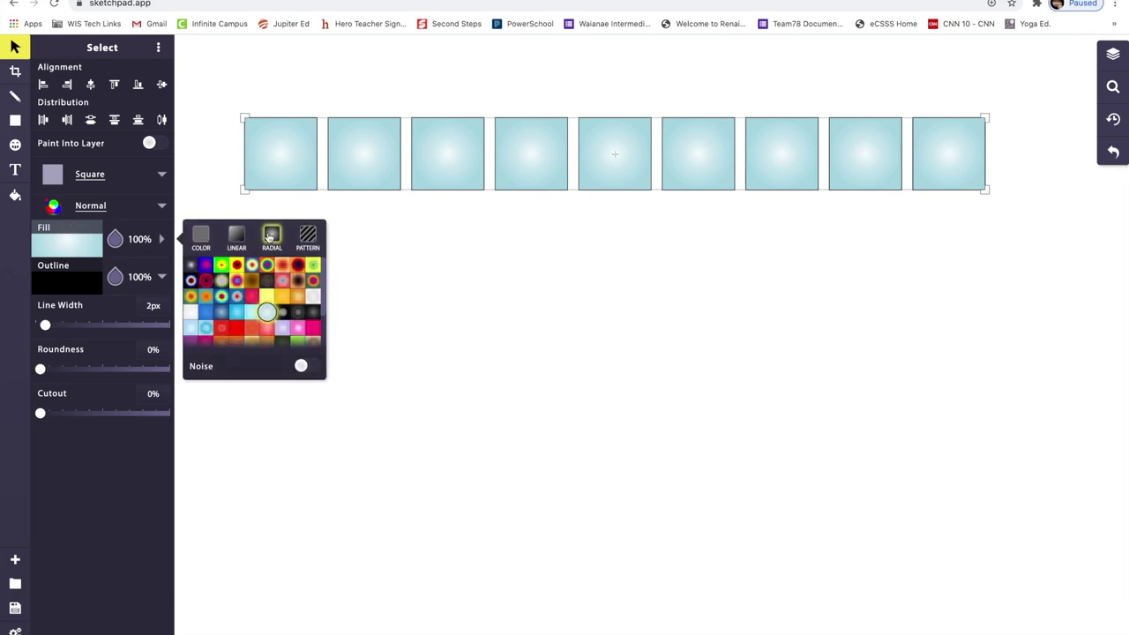
click(670, 265)
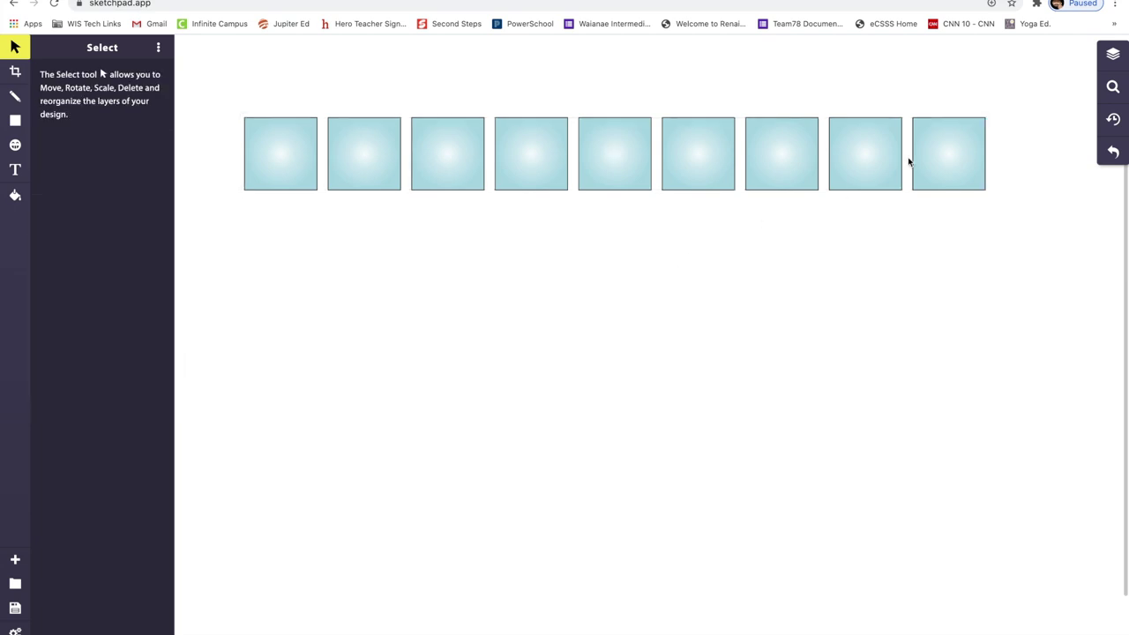
click(950, 157)
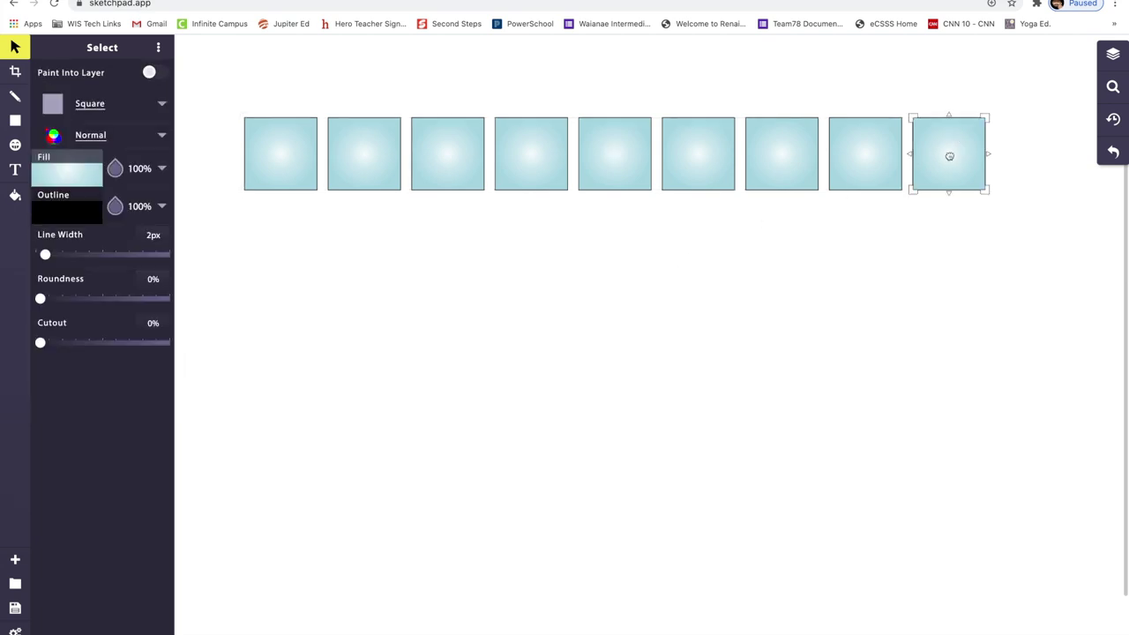
double_click(946, 157)
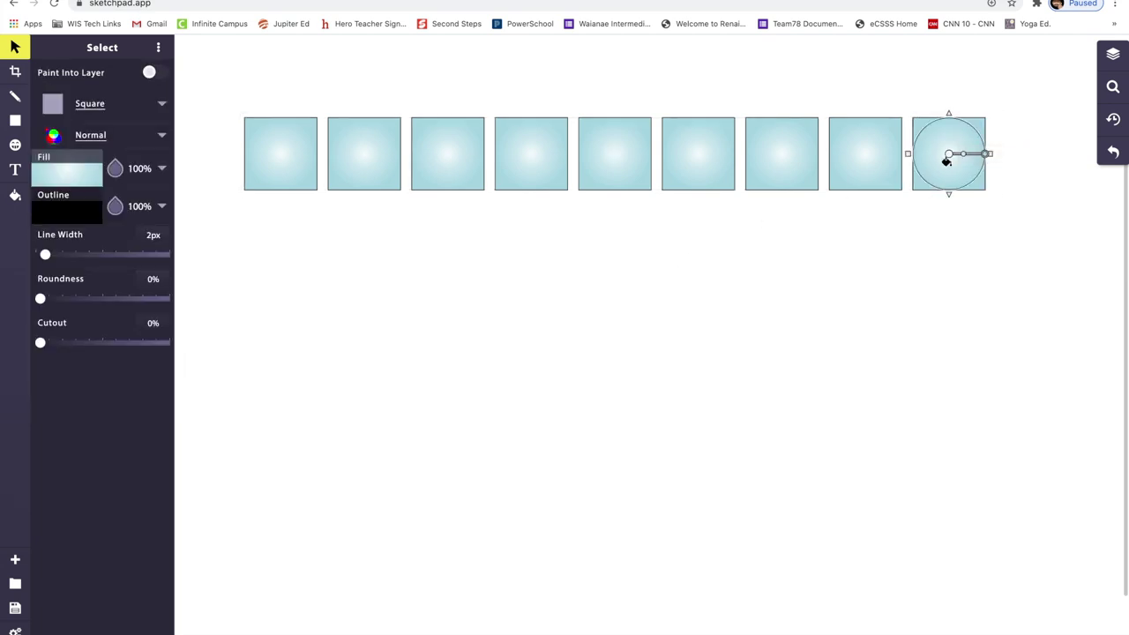
click(925, 167)
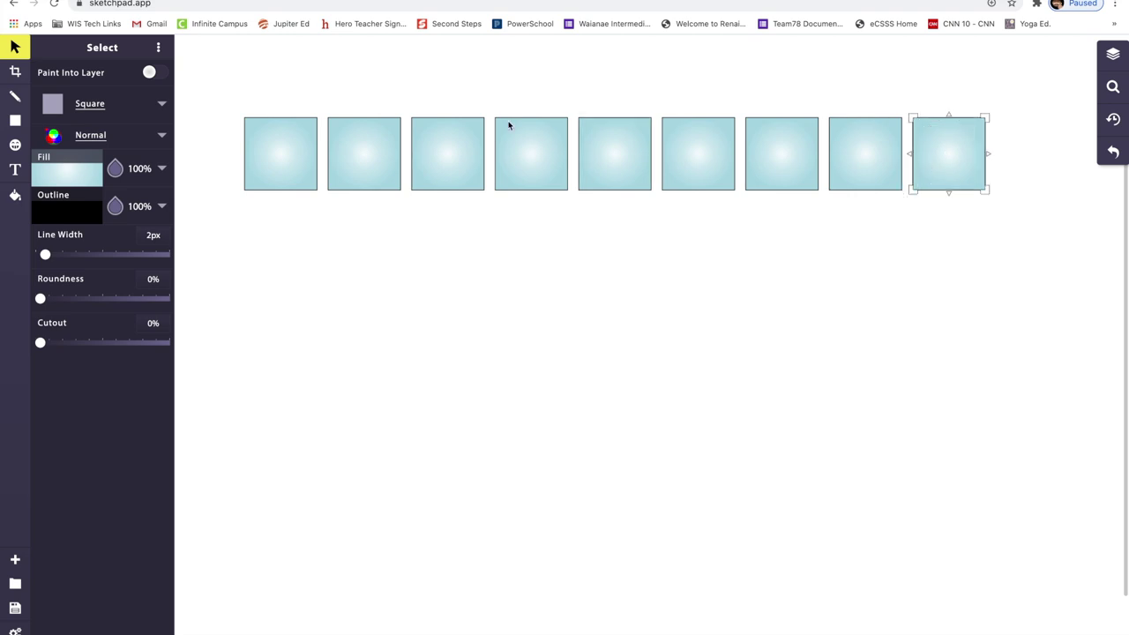
click(66, 174)
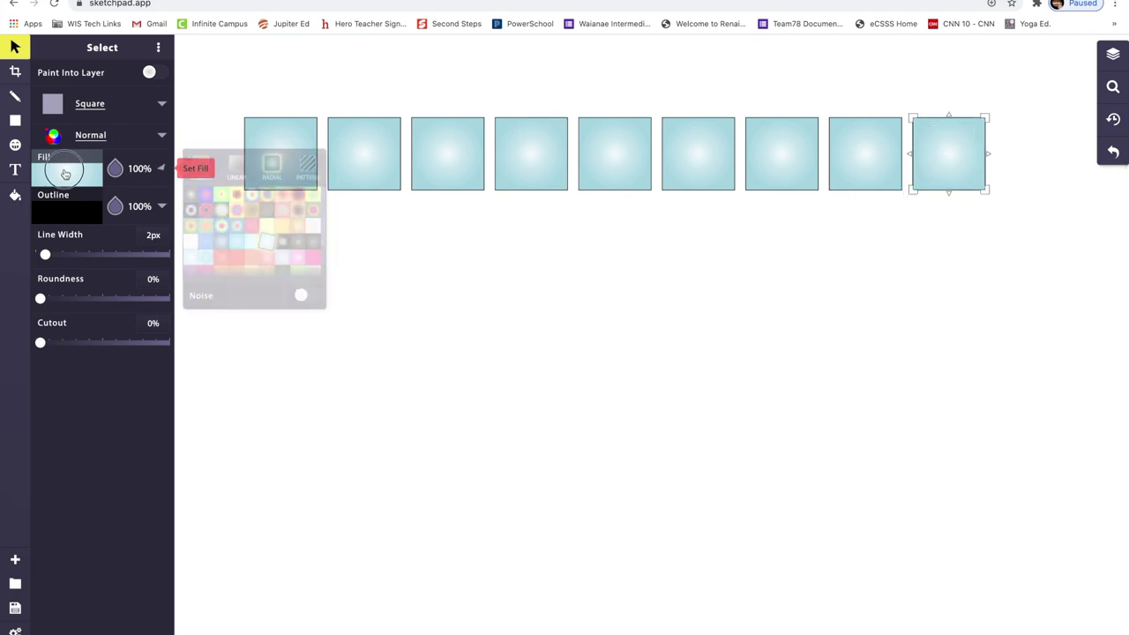
click(65, 174)
click(66, 174)
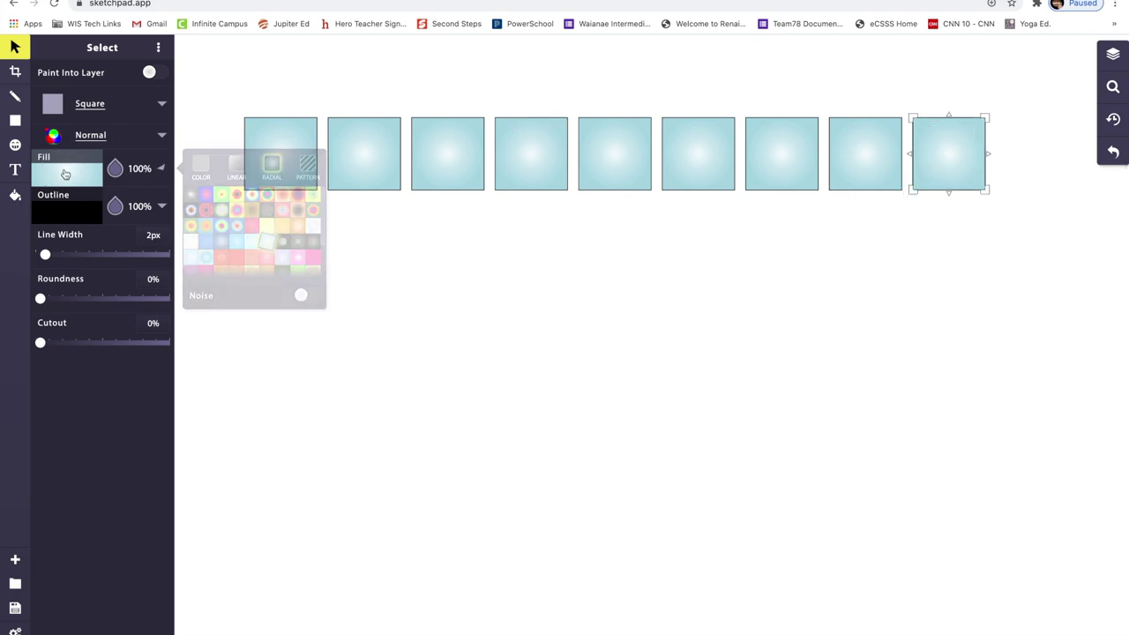
click(200, 166)
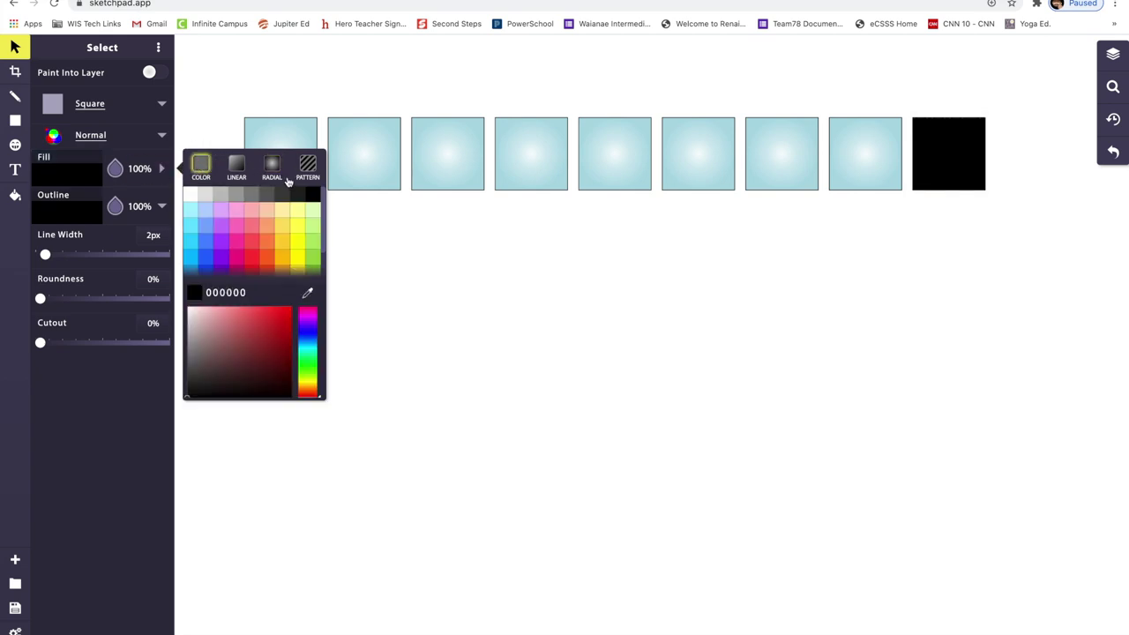
click(310, 195)
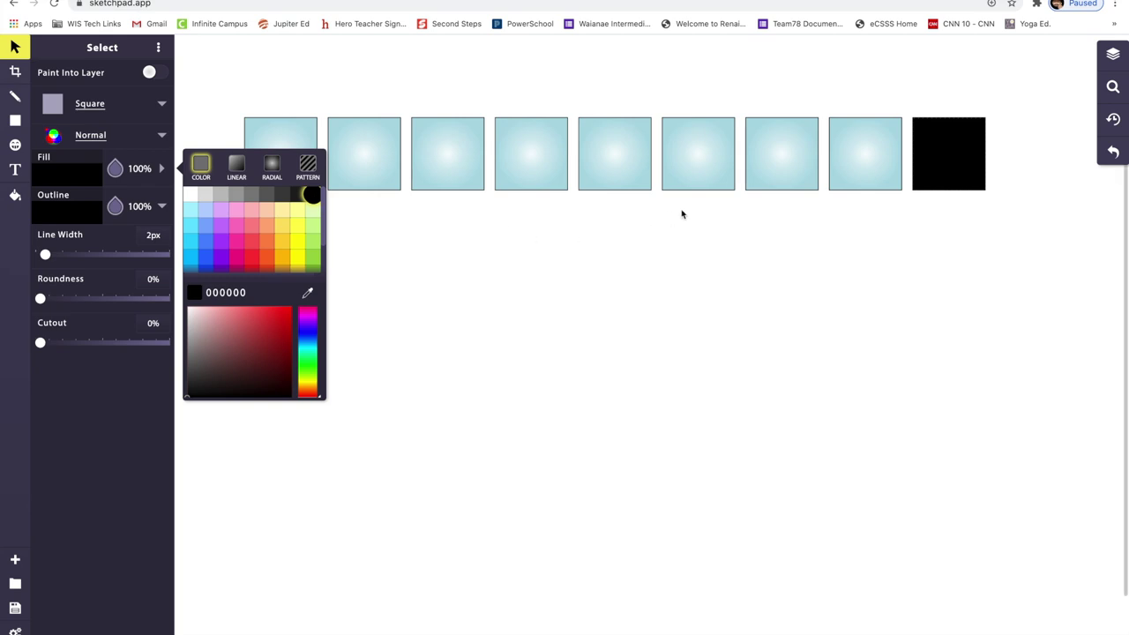
click(854, 163)
Fill the eighth square with solid very dark grey 1f1f1f.
click(853, 159)
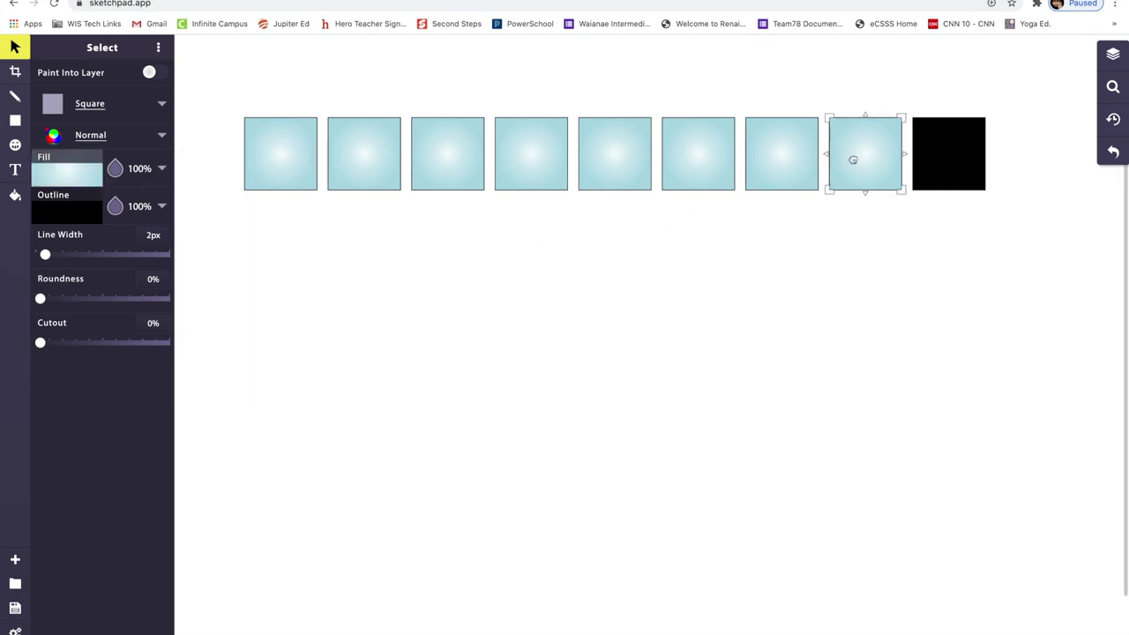
click(79, 176)
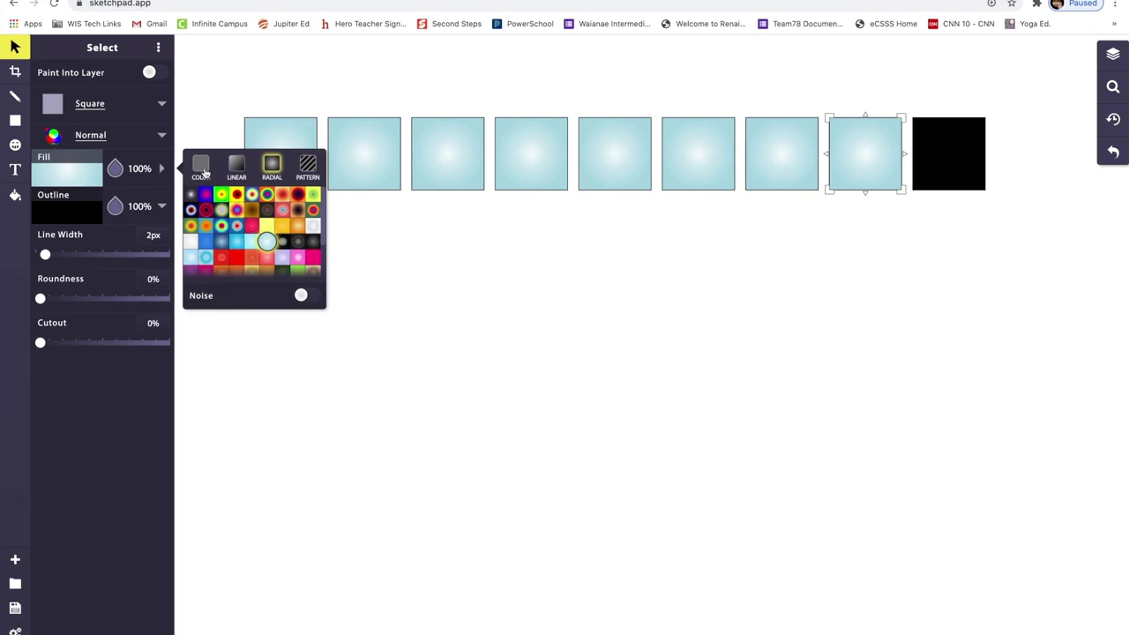
click(202, 169)
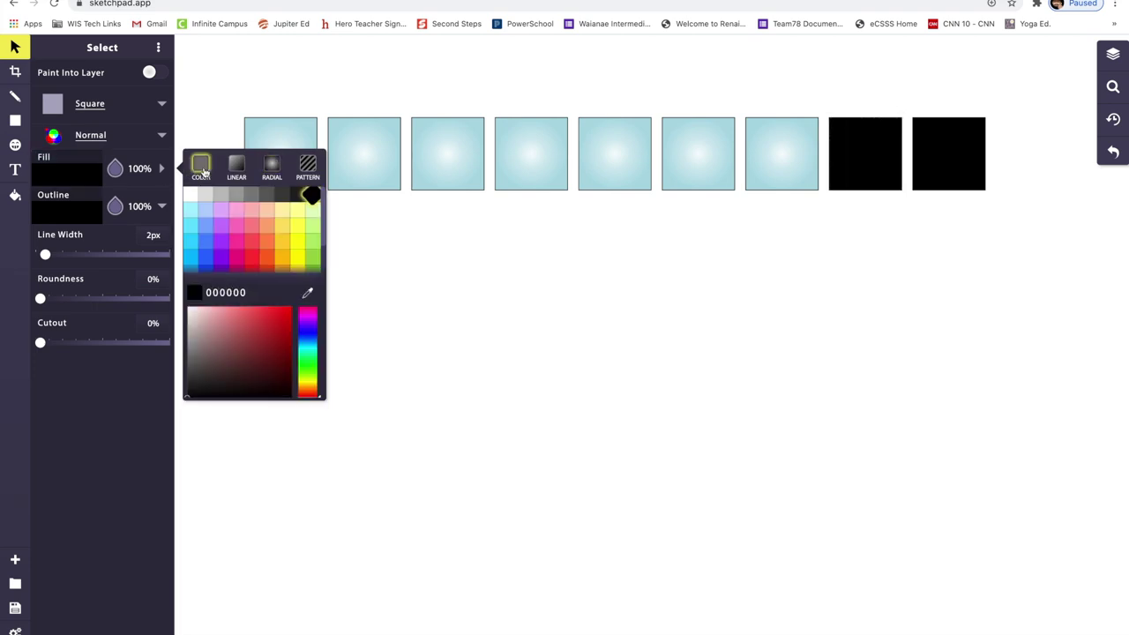
click(298, 196)
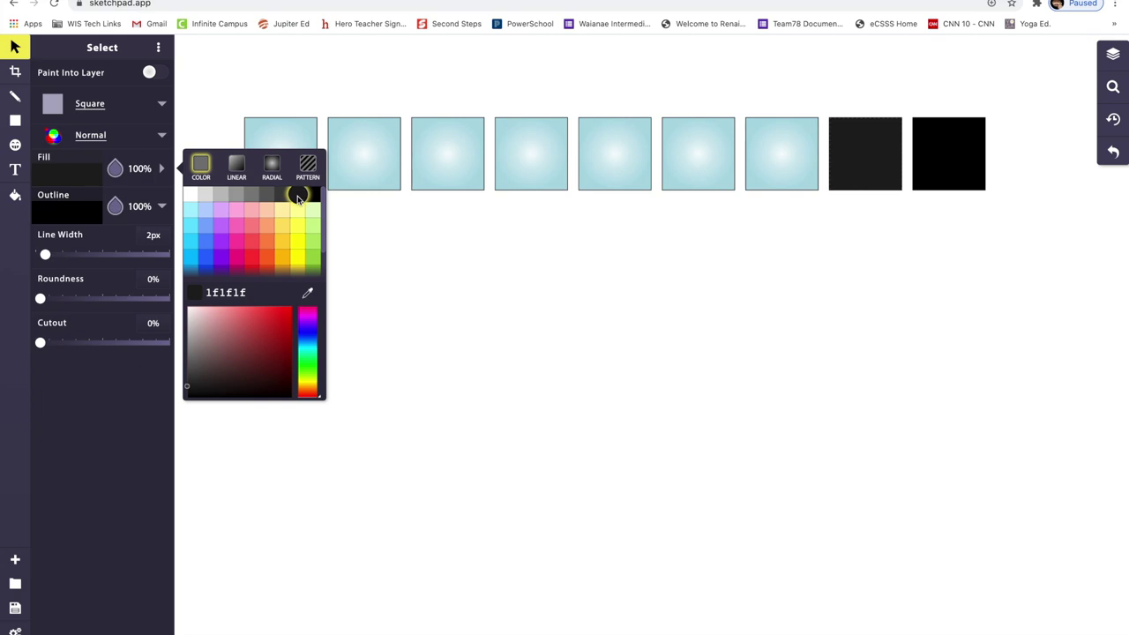
click(783, 146)
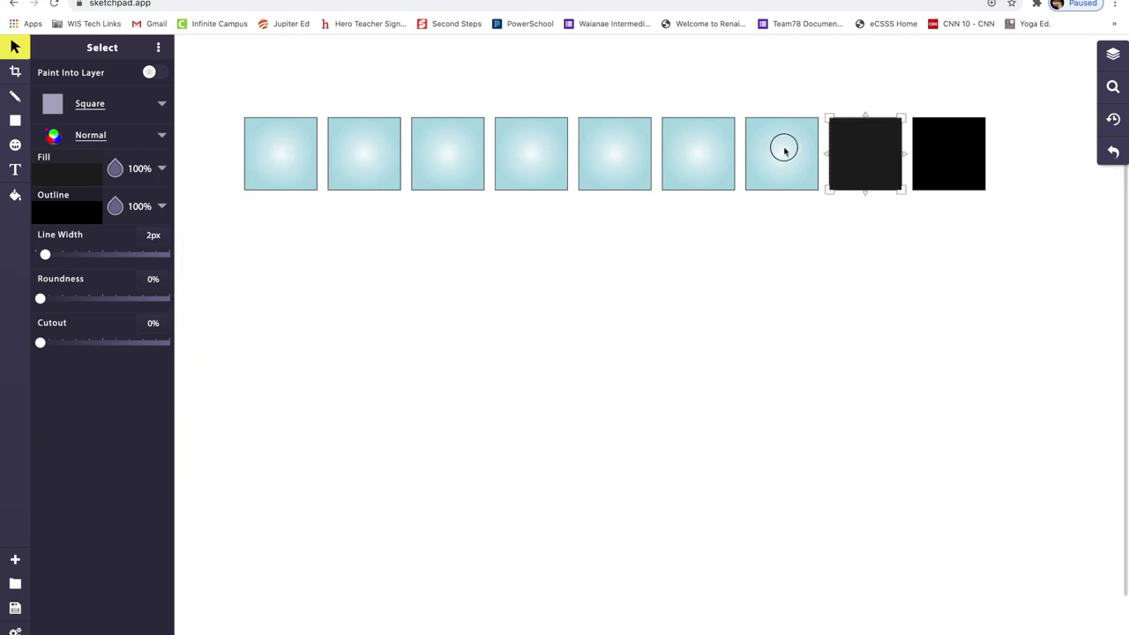
Fill the seventh square with solid dark grey 3f3f3f.
click(783, 146)
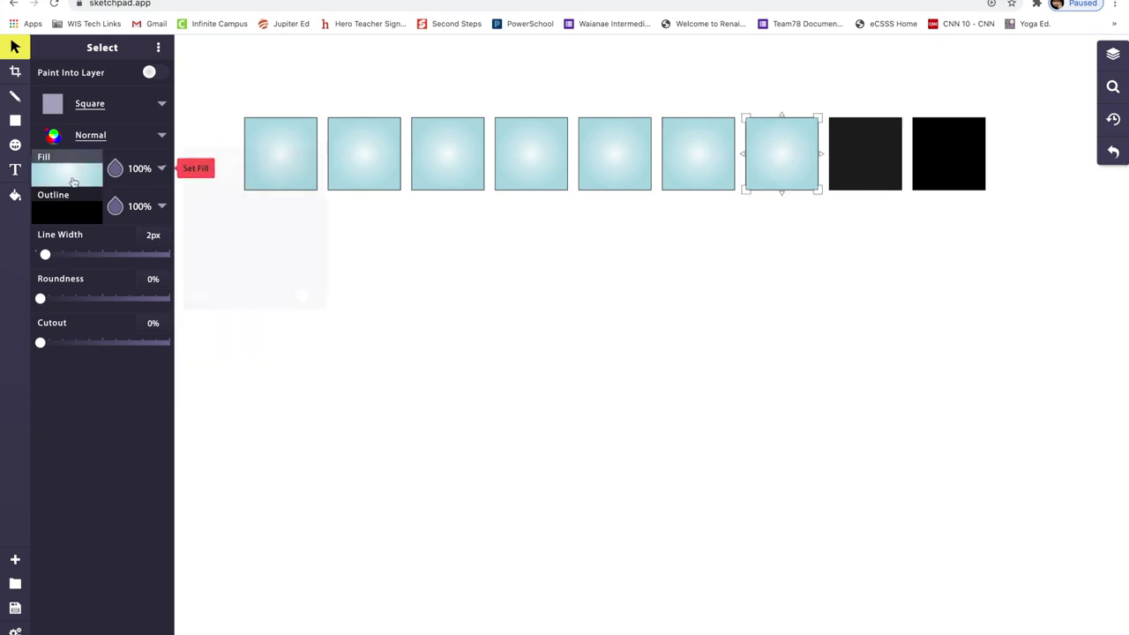
click(161, 168)
click(202, 177)
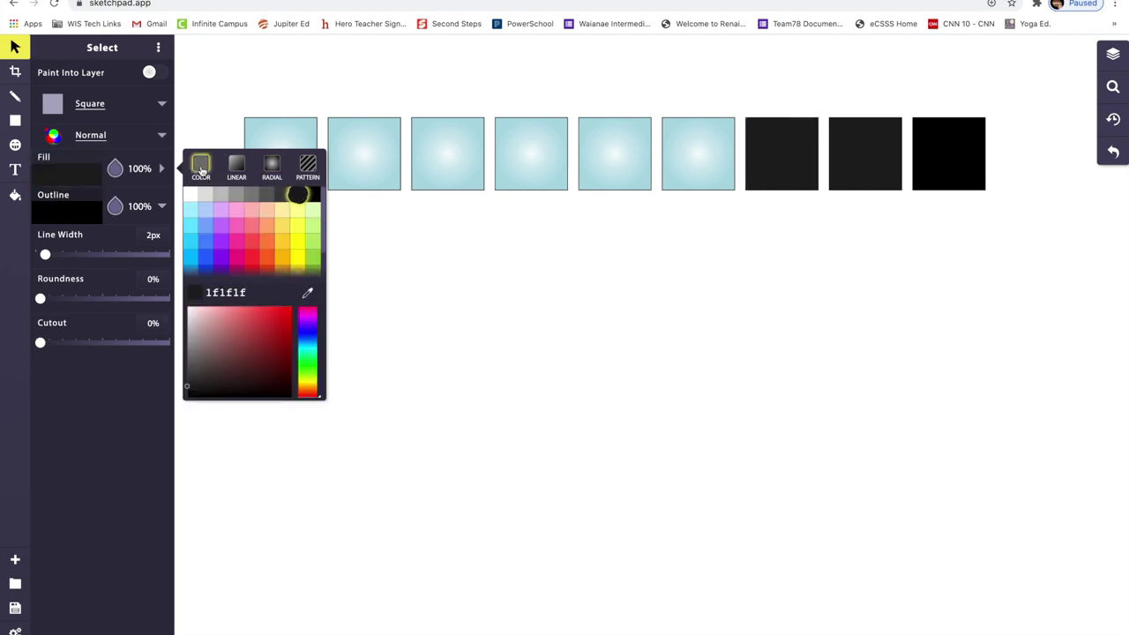
click(279, 199)
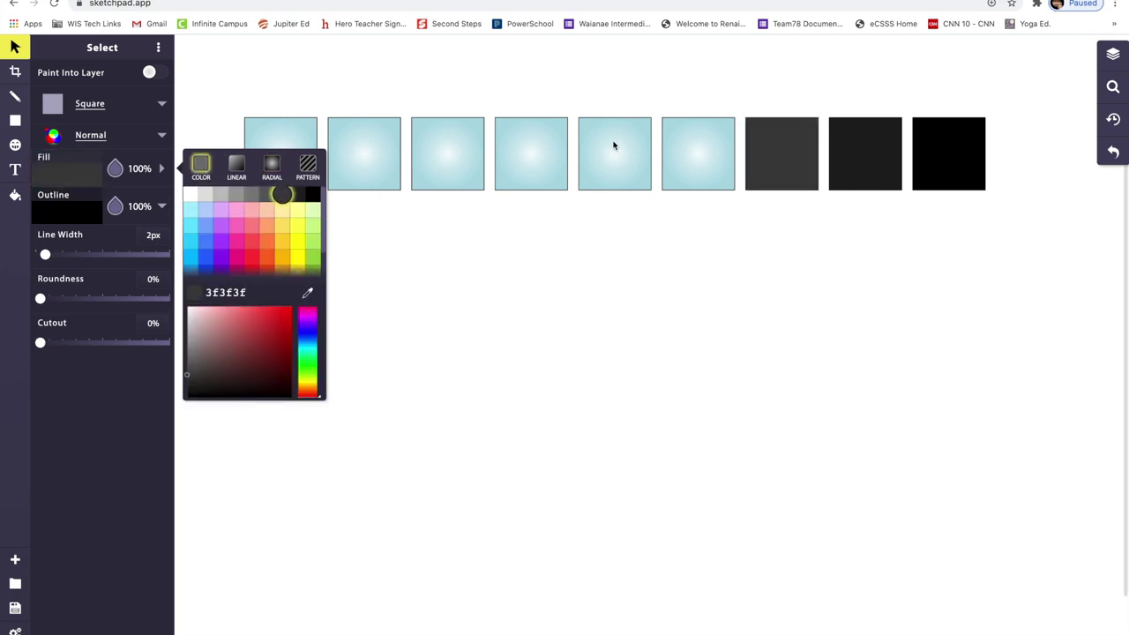
click(680, 162)
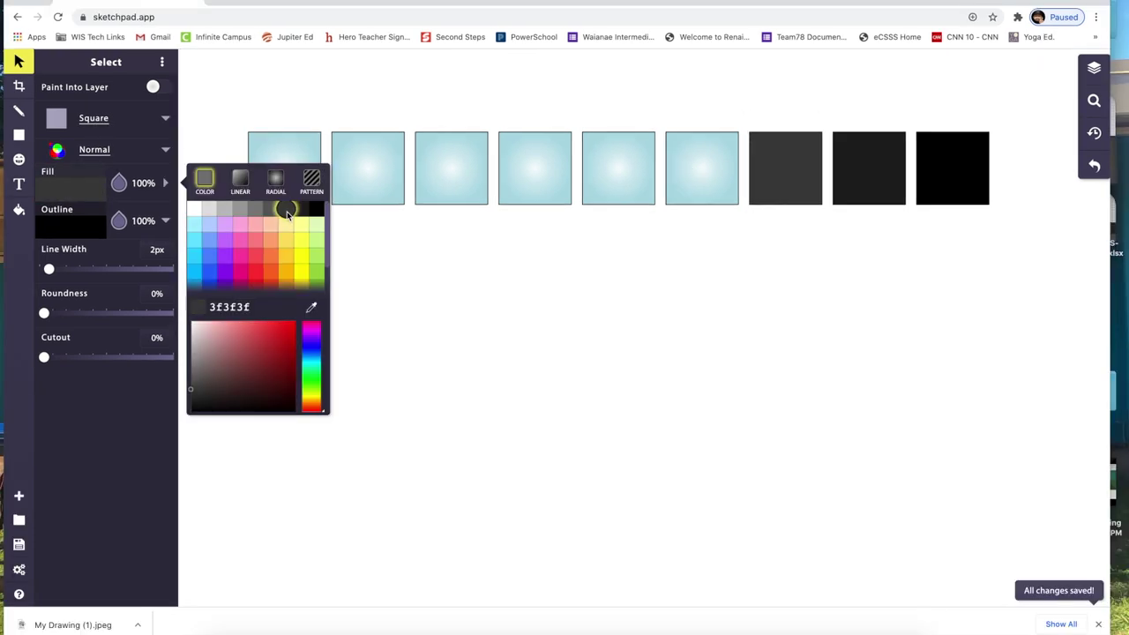
click(390, 271)
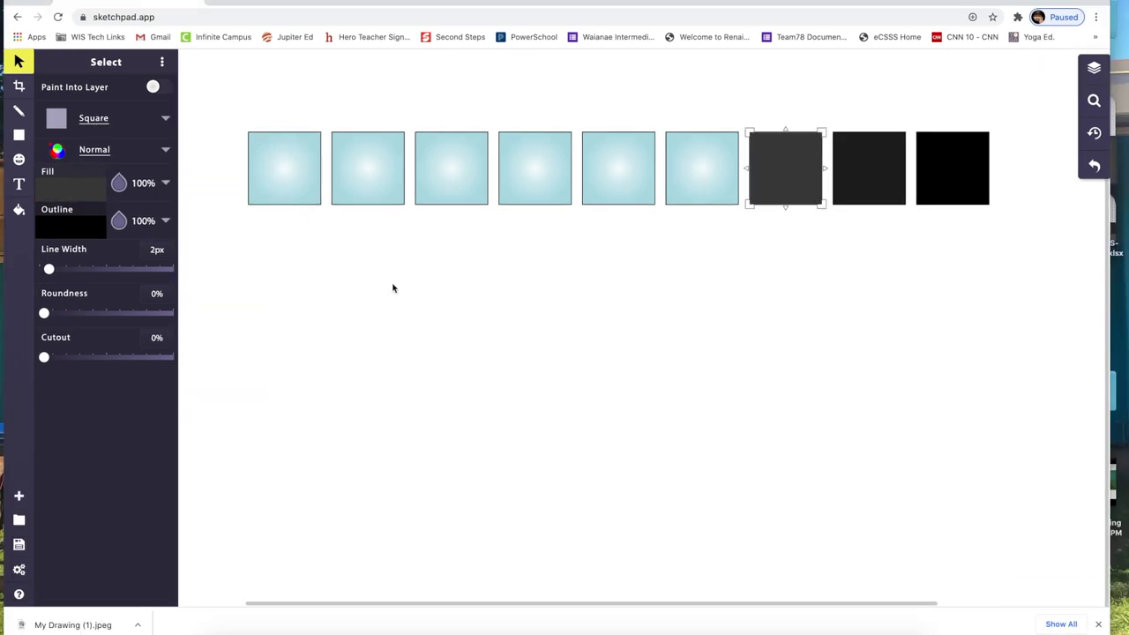
click(675, 168)
Fill the sixth square with solid grey 5f5f5f and the fifth with 7f7f7f.
click(70, 187)
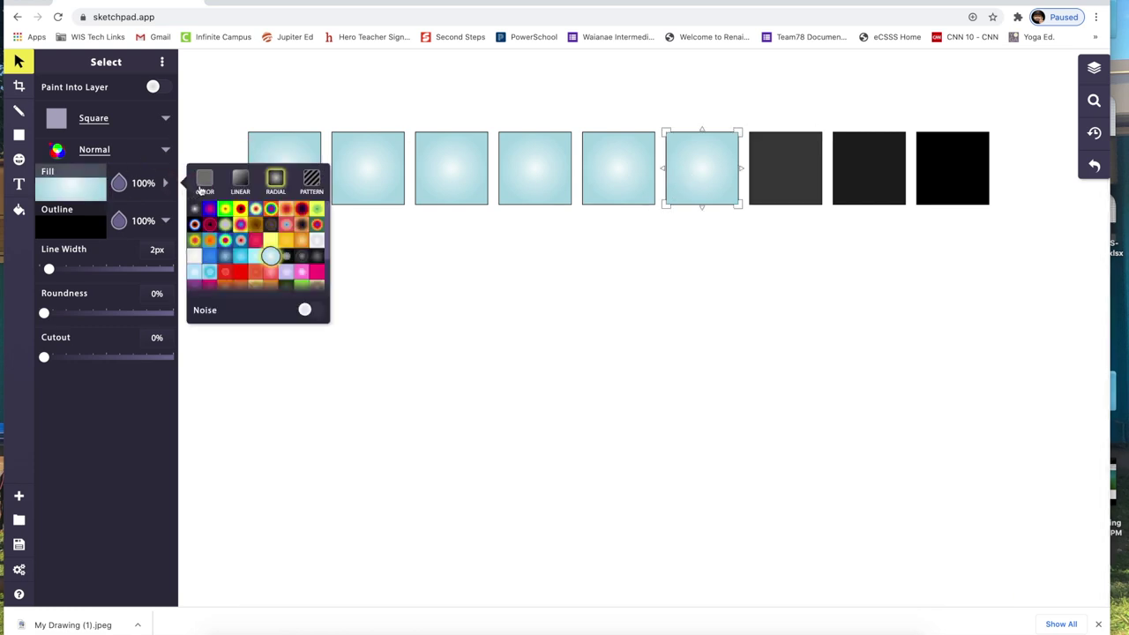
click(203, 185)
click(272, 212)
click(617, 171)
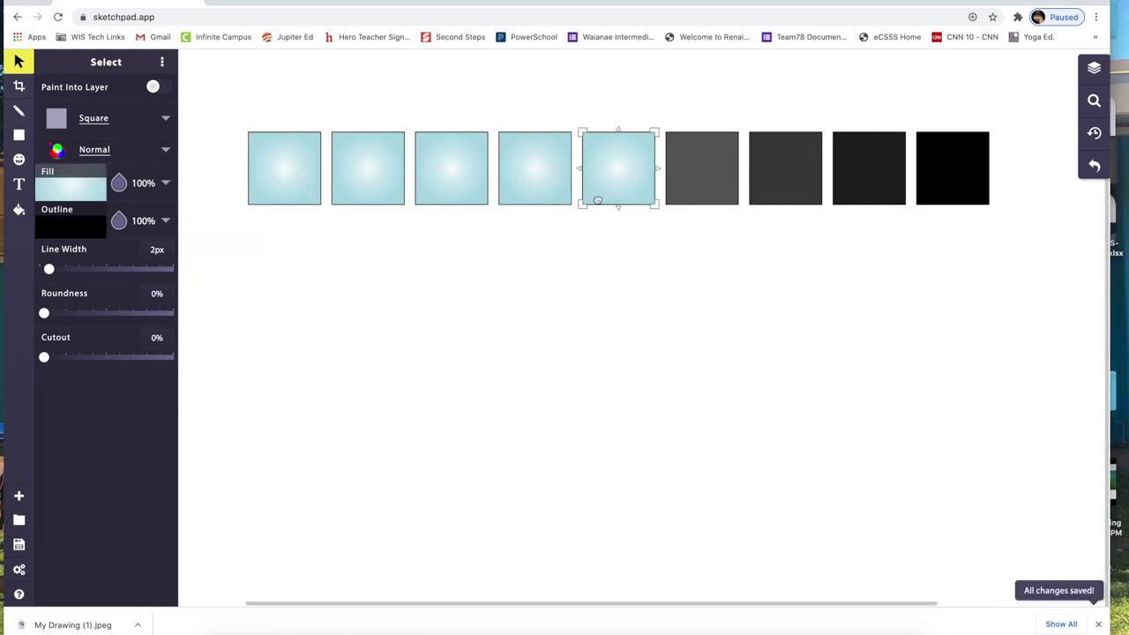
click(67, 191)
click(203, 181)
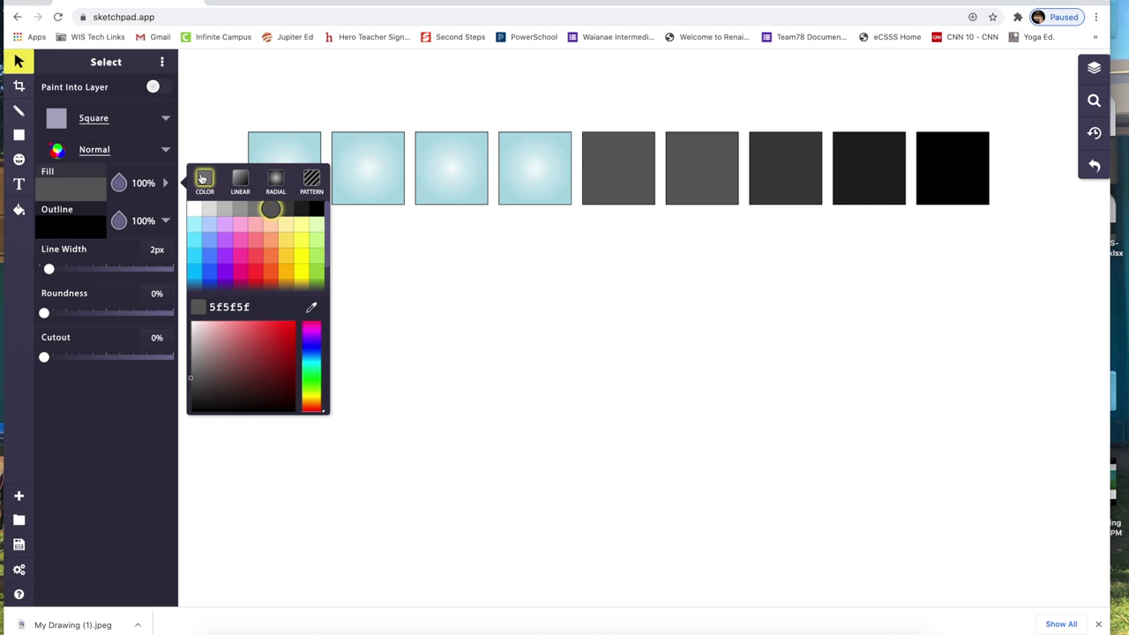
click(254, 209)
Fill the fourth square with solid grey 9f9f9f and the third with bfbfbf.
click(389, 277)
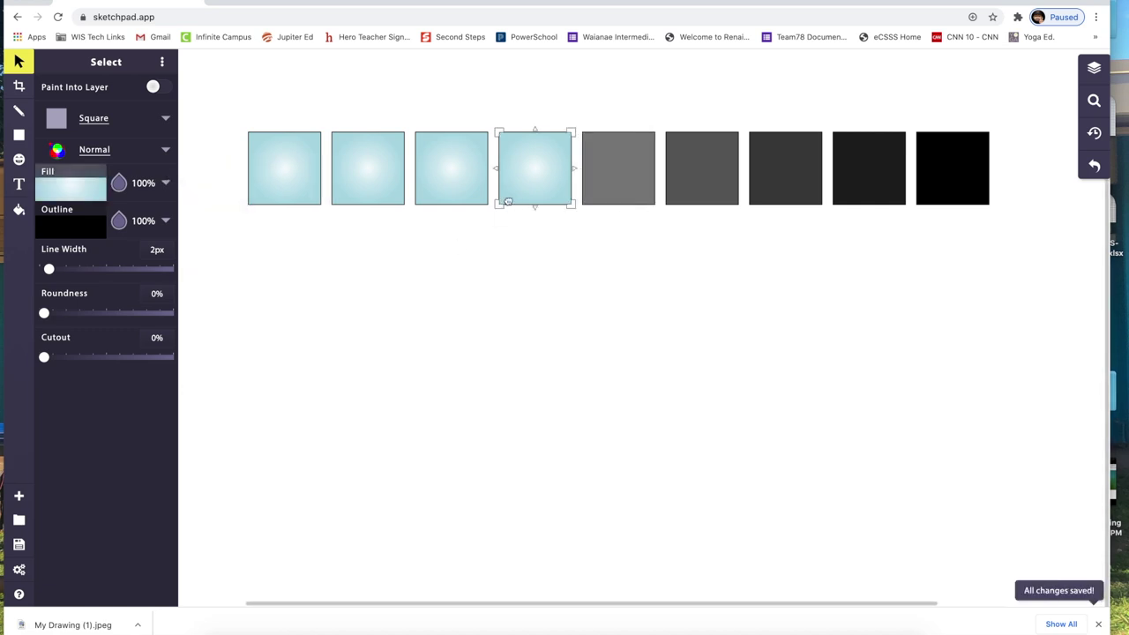
click(84, 194)
click(206, 180)
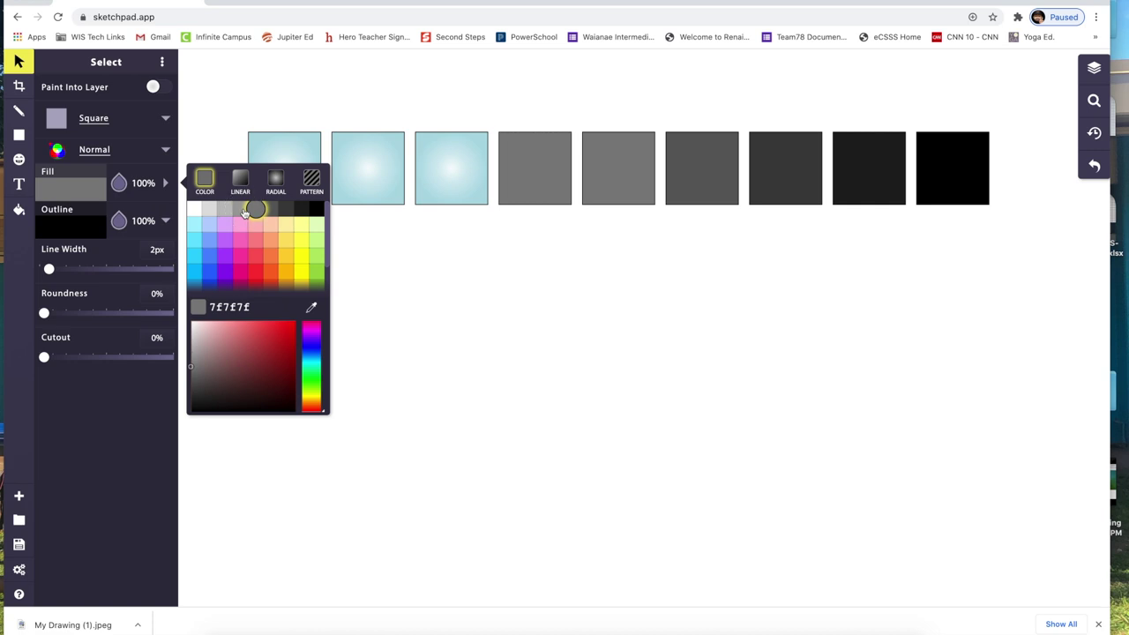
click(245, 214)
click(373, 255)
click(433, 189)
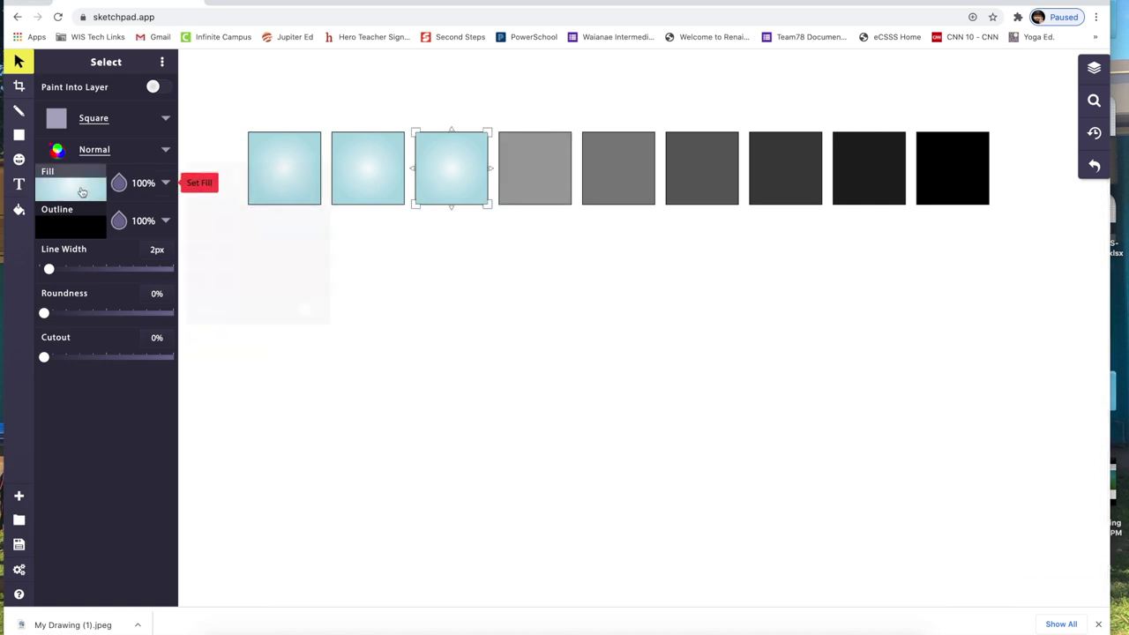
click(82, 192)
click(203, 185)
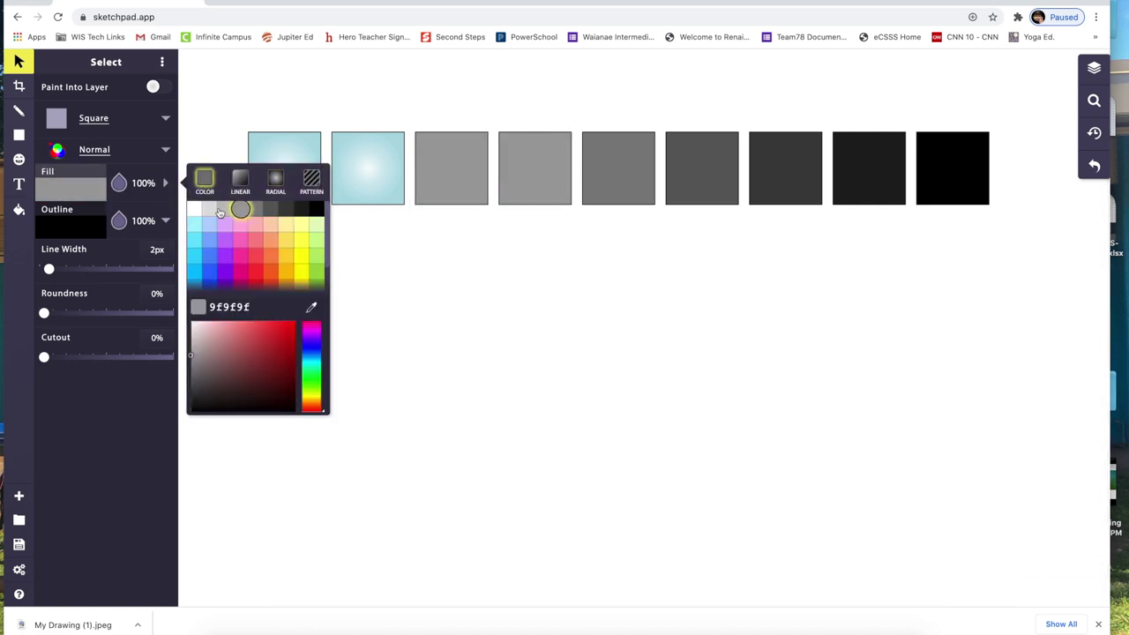
click(211, 210)
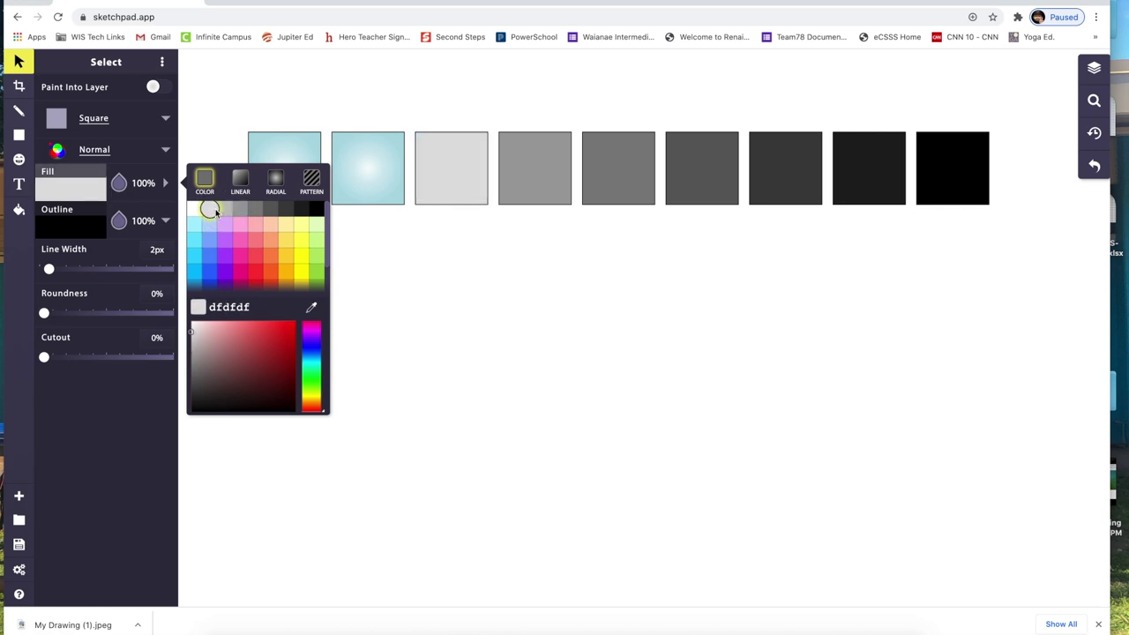
click(225, 210)
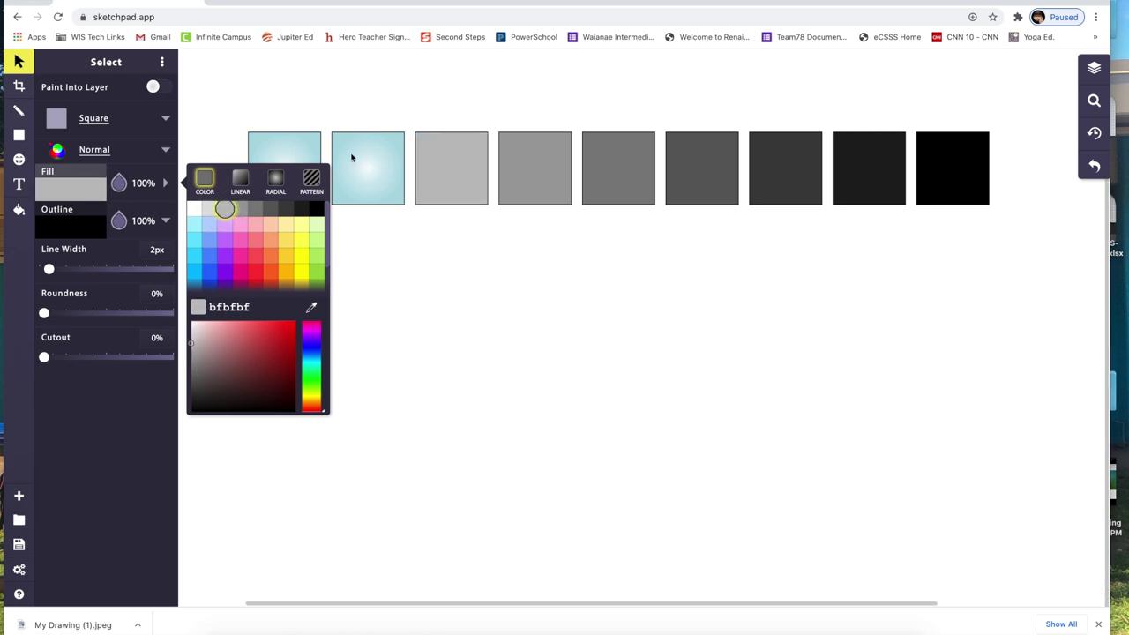
Fill the second square with light grey dfdfdf and the first with white.
click(350, 159)
click(90, 196)
click(204, 185)
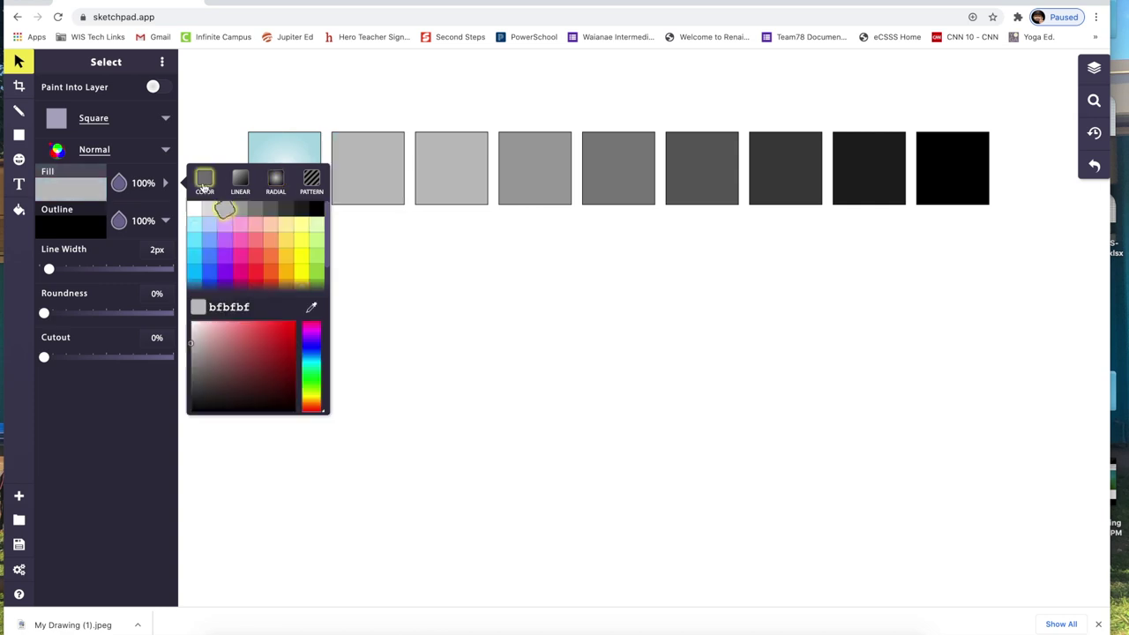
click(211, 210)
click(257, 151)
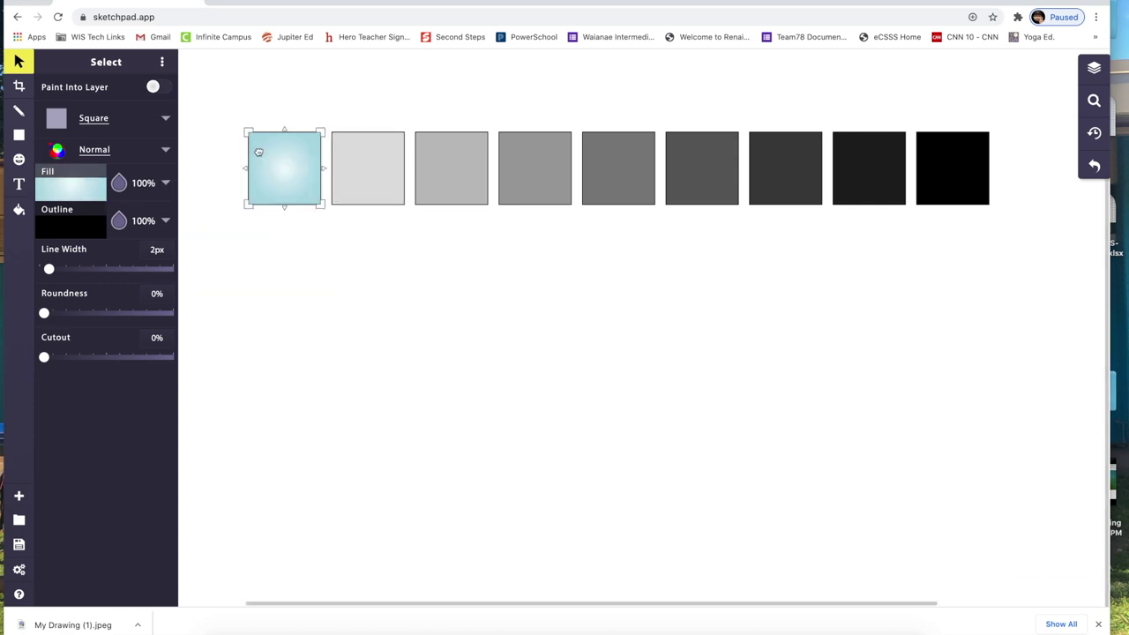
click(84, 189)
click(202, 191)
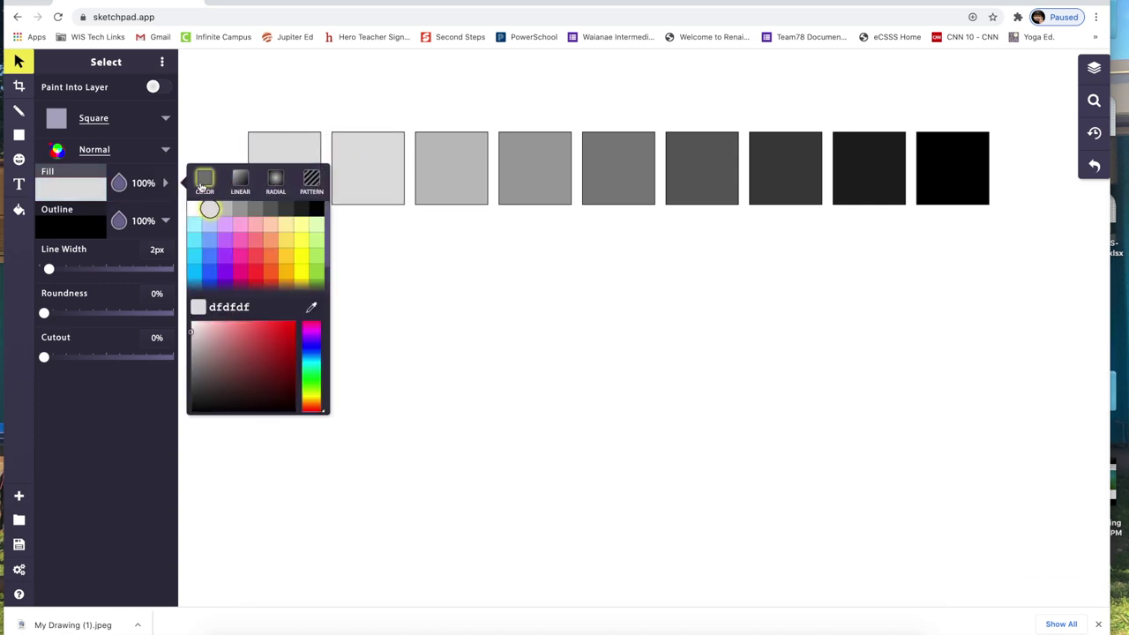
click(192, 208)
click(443, 344)
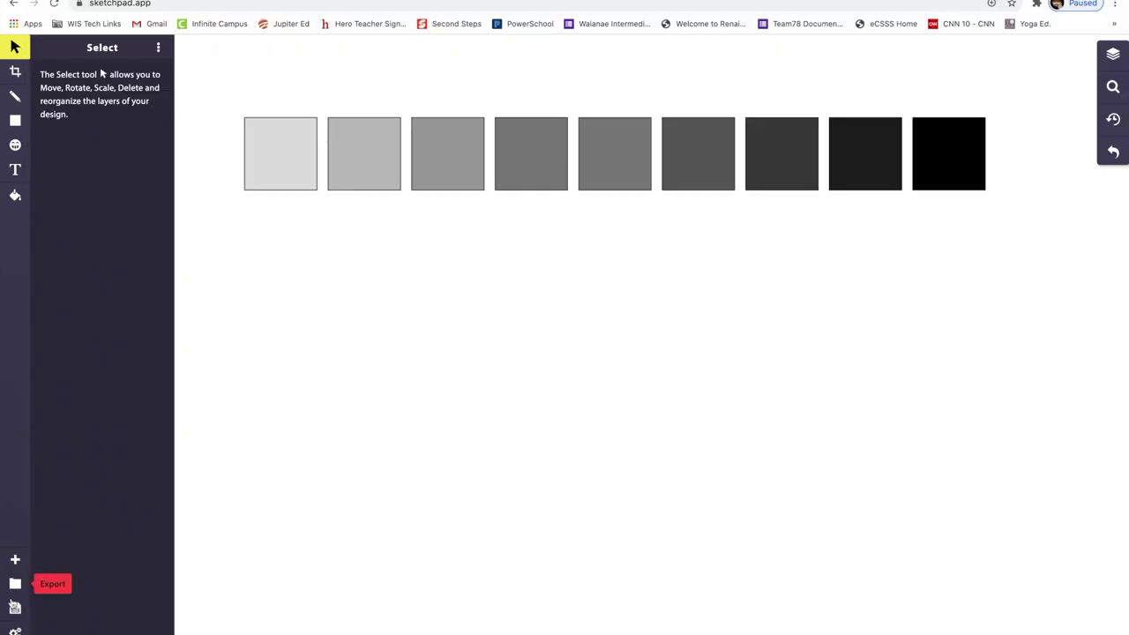
click(14, 609)
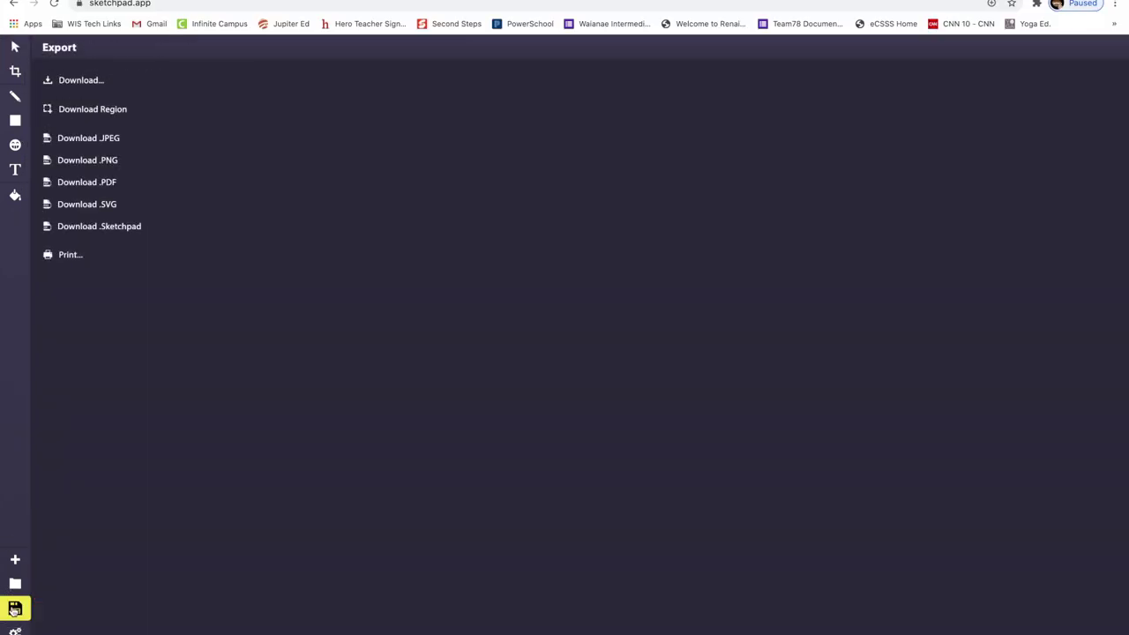
click(91, 141)
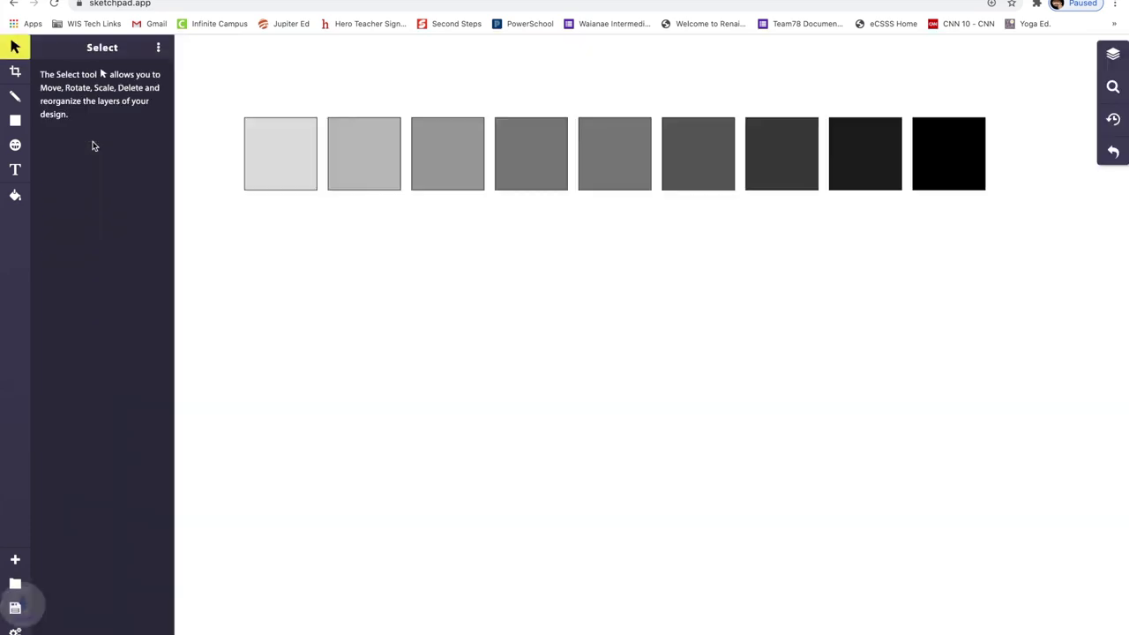